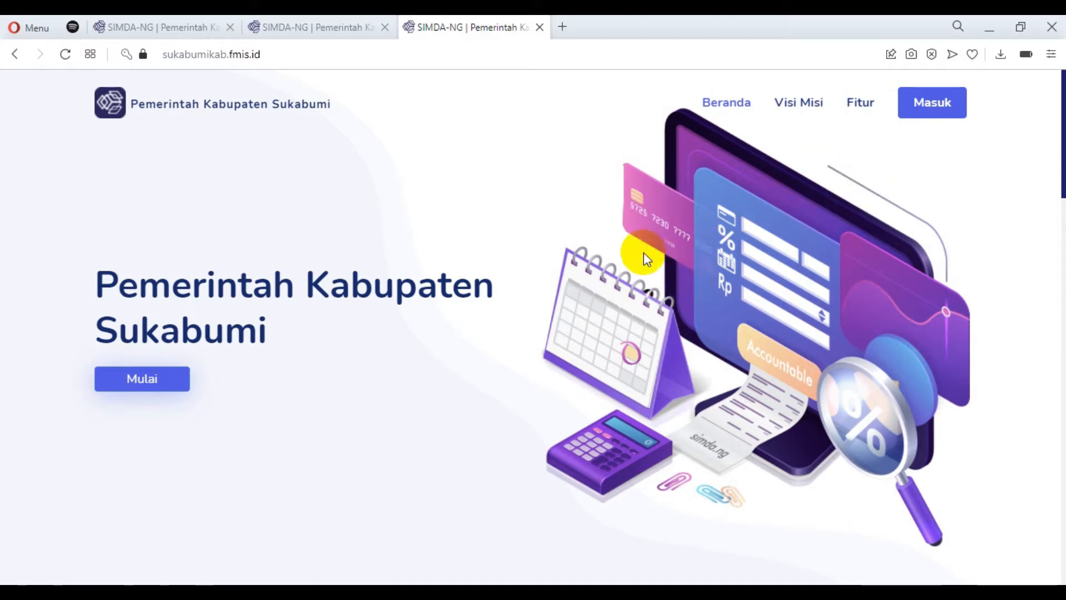
Sign in to the Pemerintah Kabupaten Sukabumi site with the prefilled account credentials for budget year 2022.
left_click(944, 117)
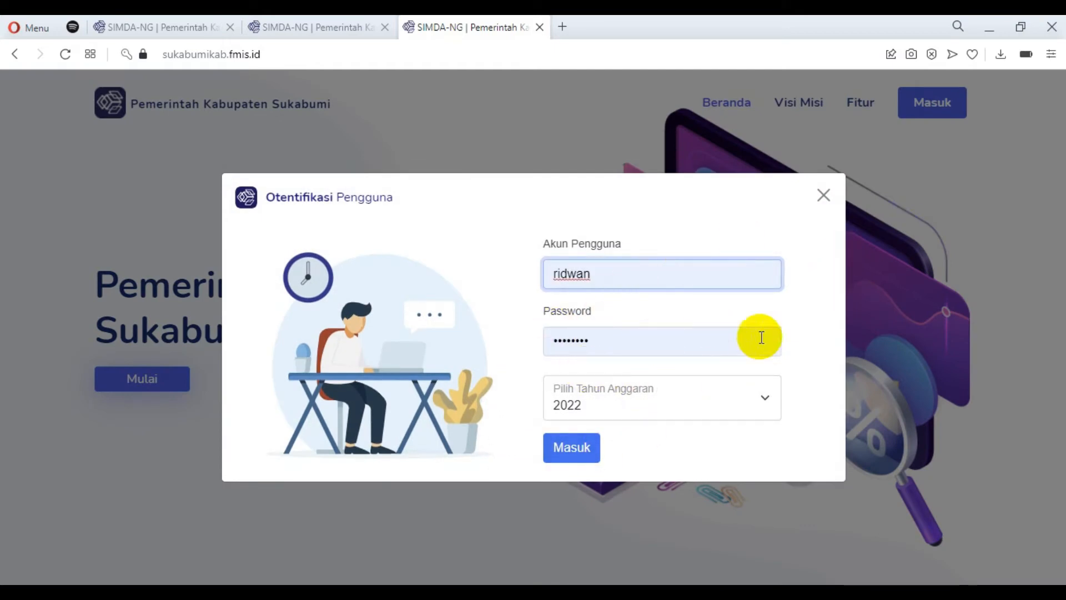
left_click(585, 455)
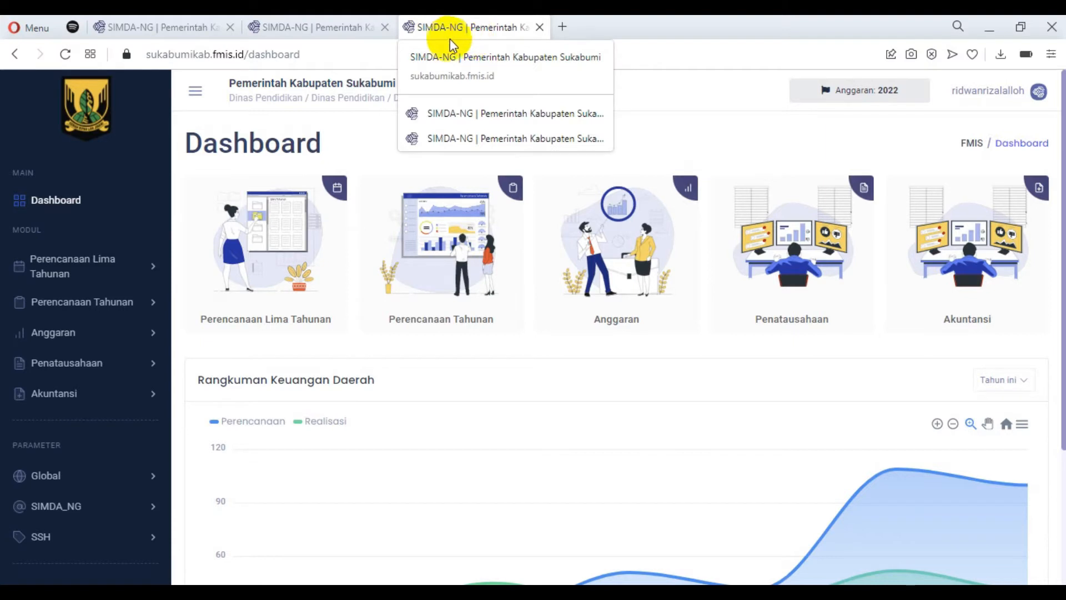
Review the update page's release notes for v1.0.12, v1.0.12-hotfix and v1.0.12-hotfix2, including the list of added features.
left_click(151, 22)
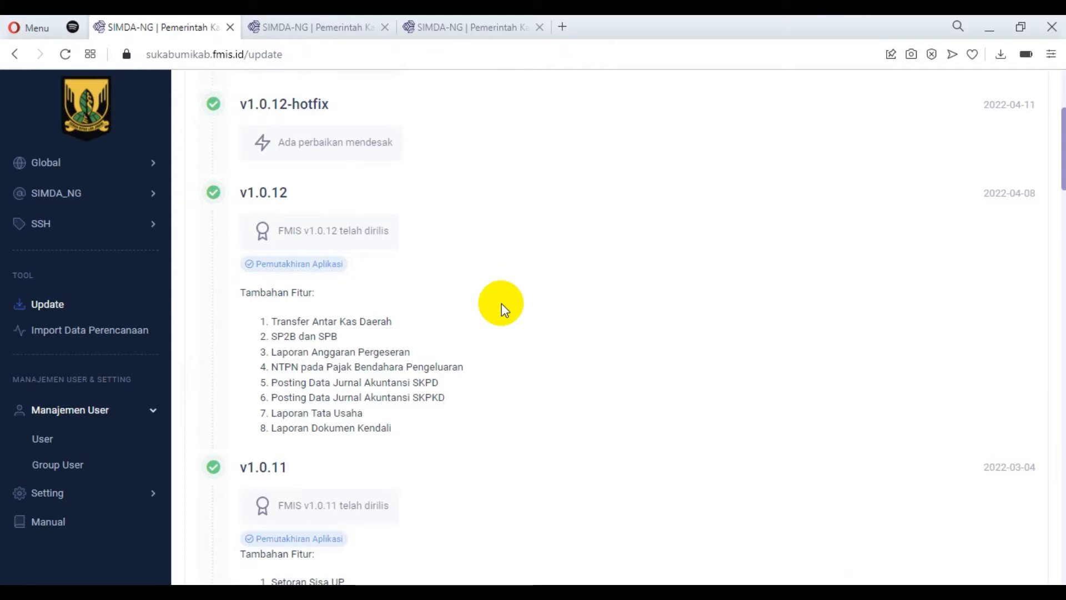
scroll(503, 309, "up", 3)
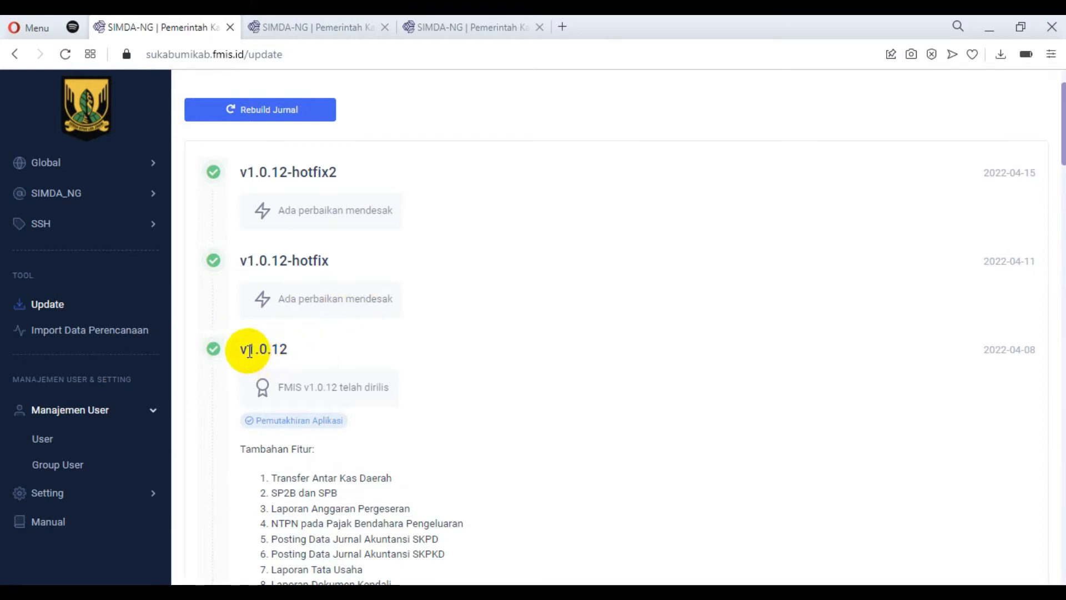
left_click_drag(248, 349, 286, 351)
left_click_drag(254, 261, 327, 270)
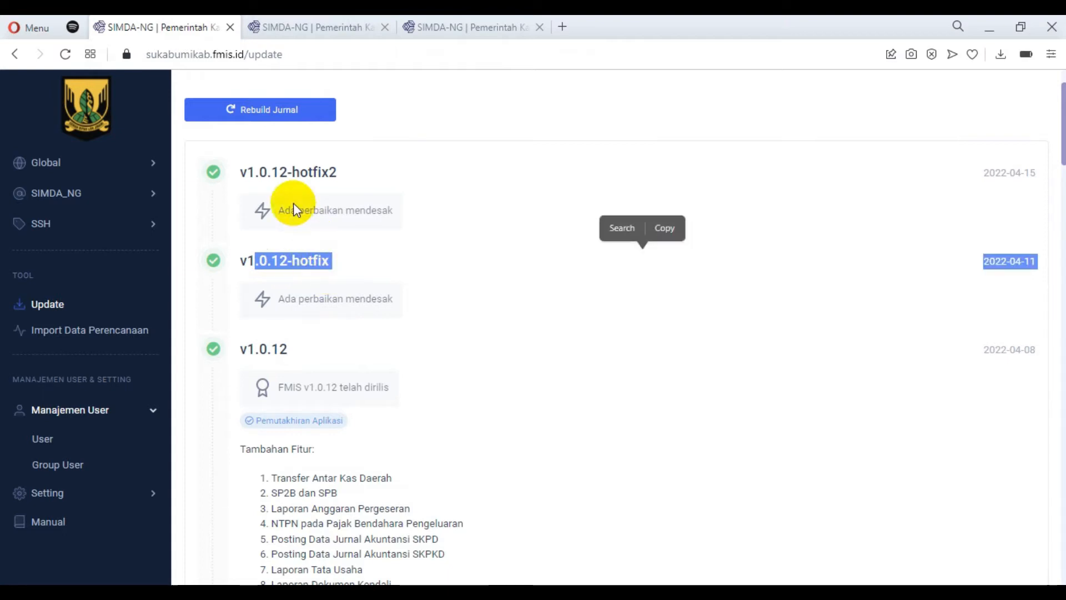
left_click(303, 169)
left_click_drag(303, 170, 367, 205)
left_click(516, 310)
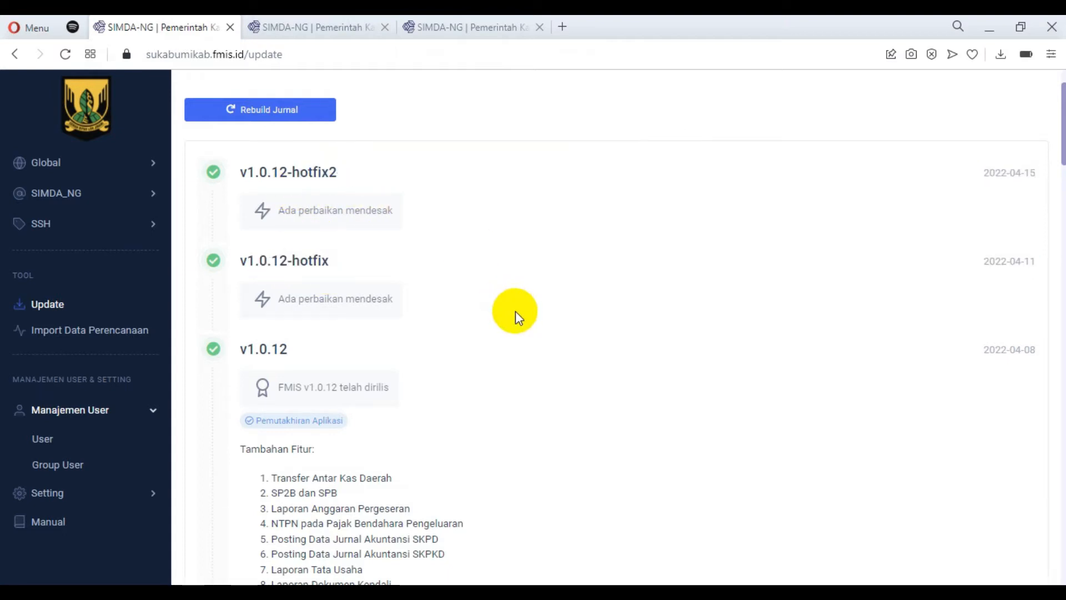
scroll(514, 311, "down", 2)
scroll(514, 311, "down", 3)
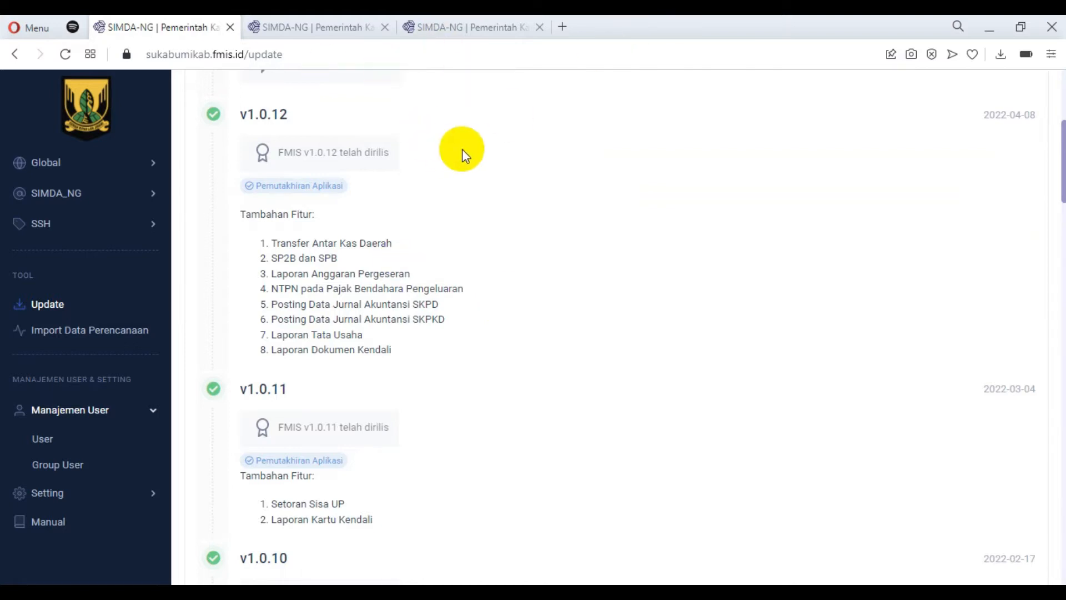
Return to the dashboard and open the Transfer Kasda page for BUD under SKPKD in the Penatausahaan module.
left_click(492, 26)
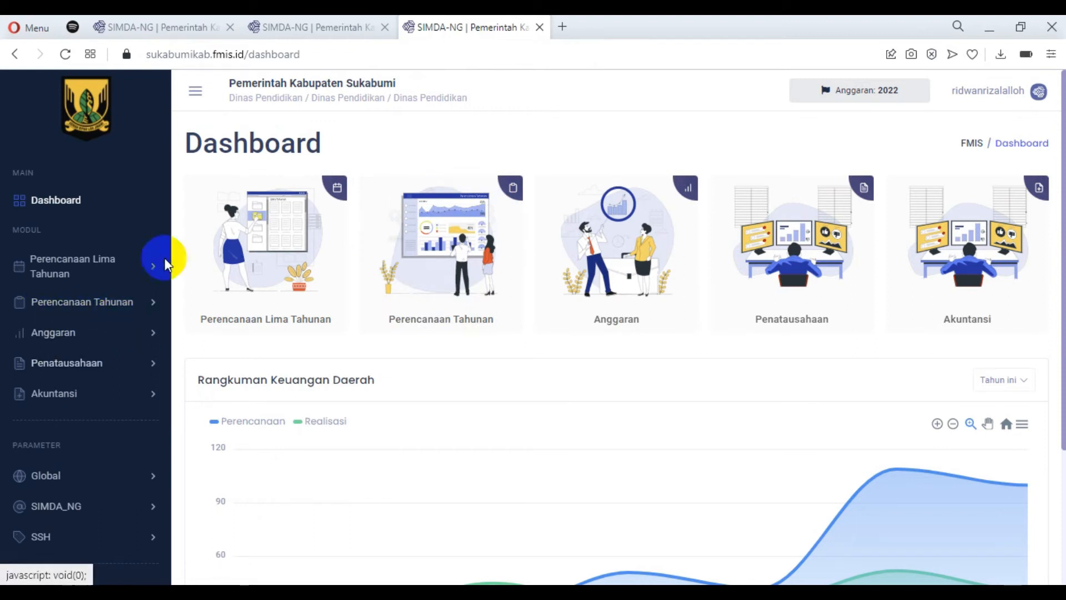
left_click(150, 367)
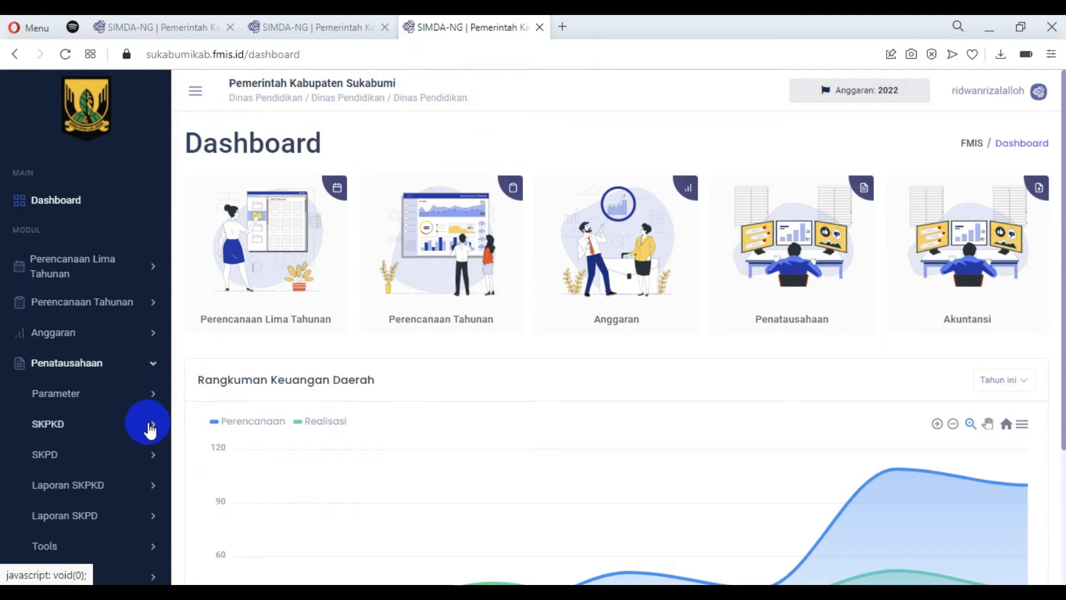
left_click(150, 428)
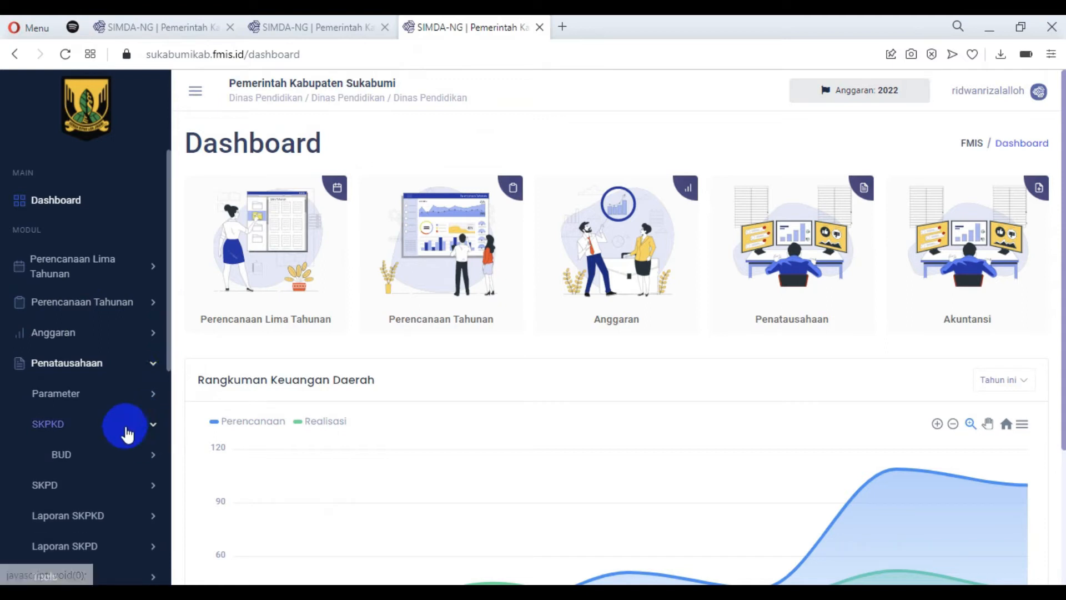
left_click(153, 458)
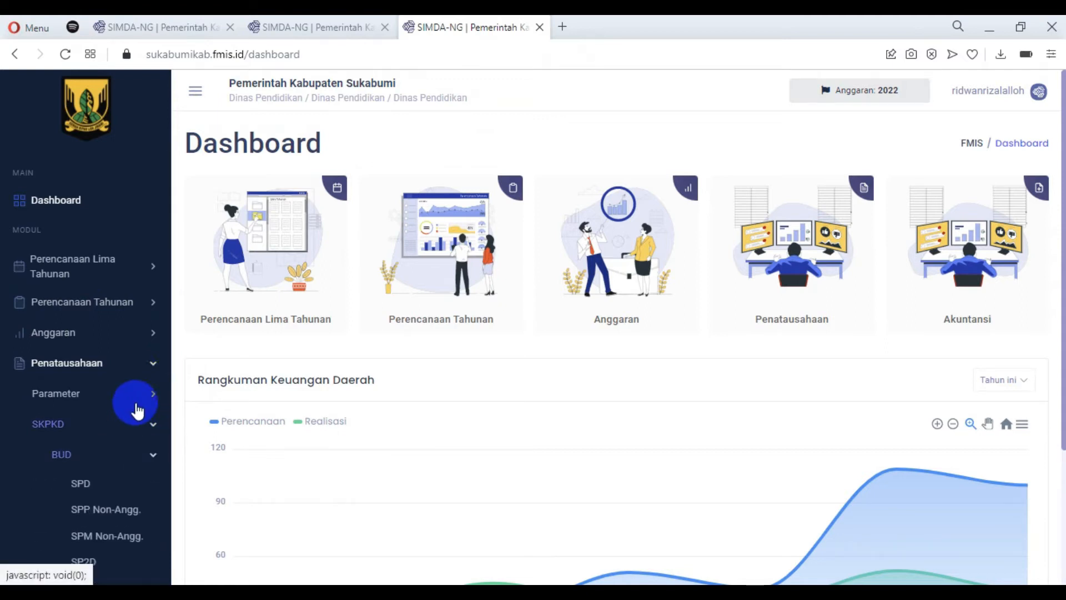
scroll(142, 400, "down", 5)
left_click(97, 479)
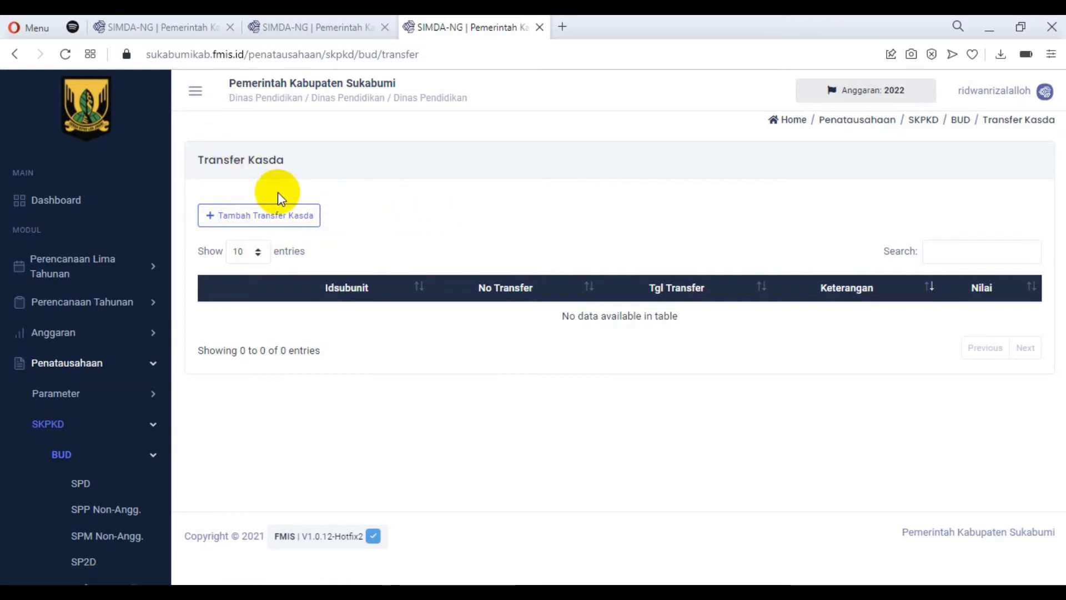
Fill a new Kasda transfer with a placeholder number and Bank BJB Cabang Palabuhanratu (RKUD) as source and destination, and cancel the entry.
left_click(301, 218)
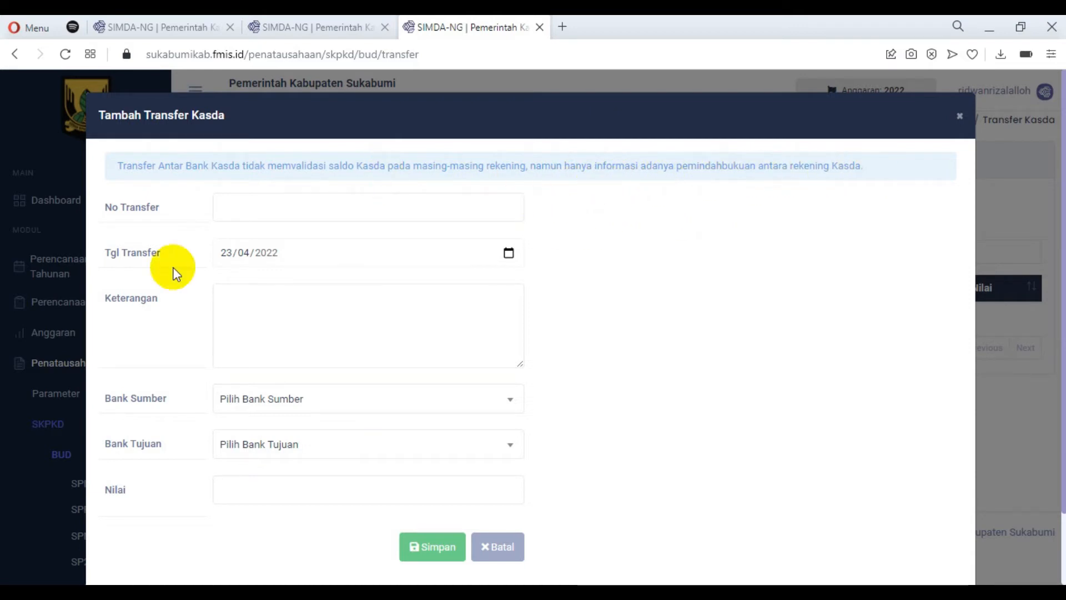
left_click(337, 217)
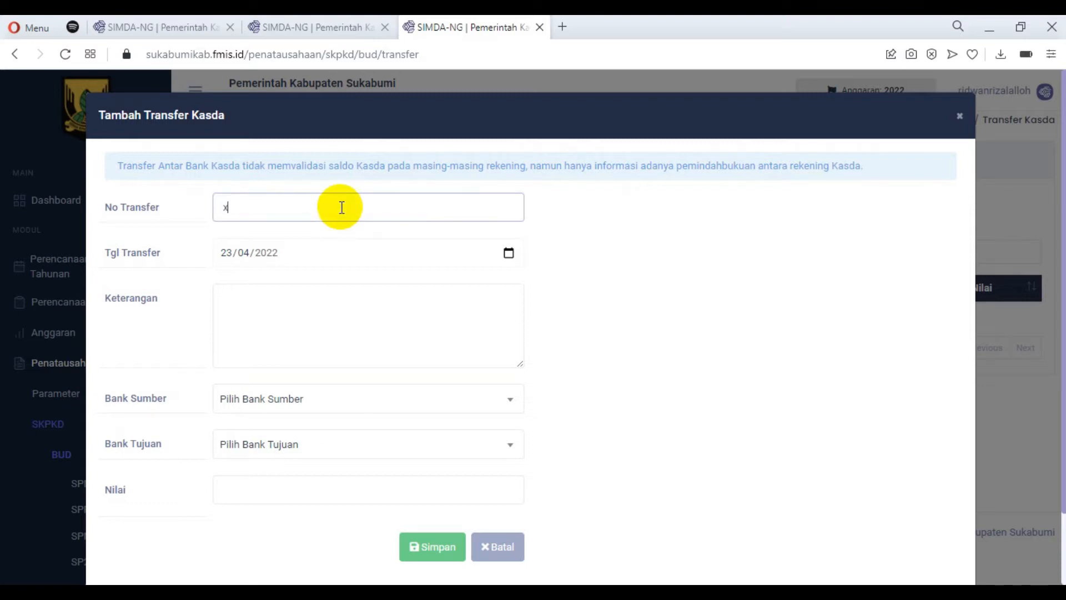
type("xxxxxxxxxxxxxxxxxxx")
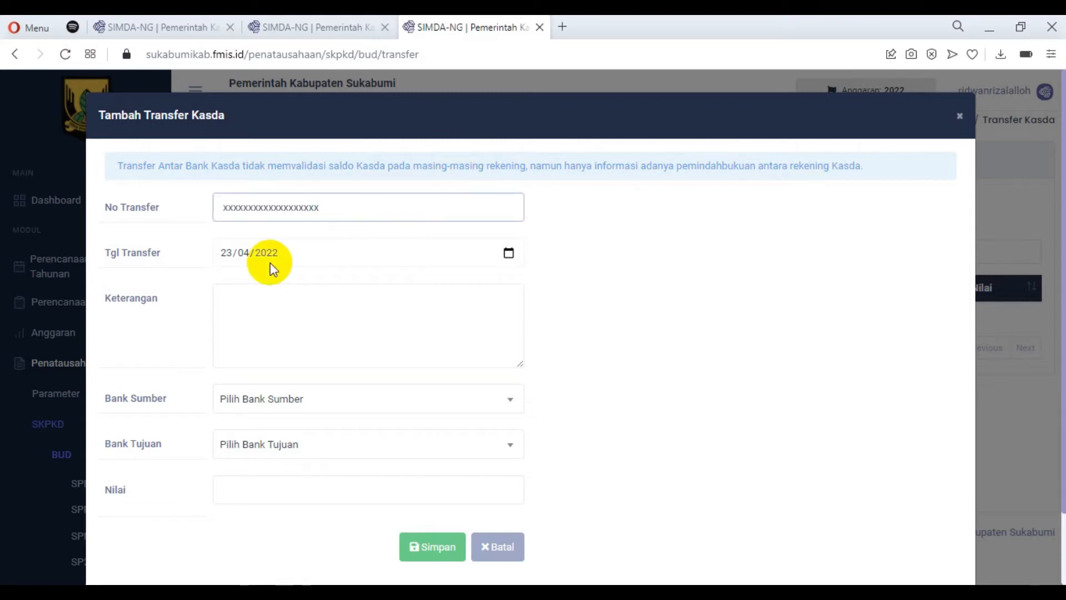
left_click(283, 252)
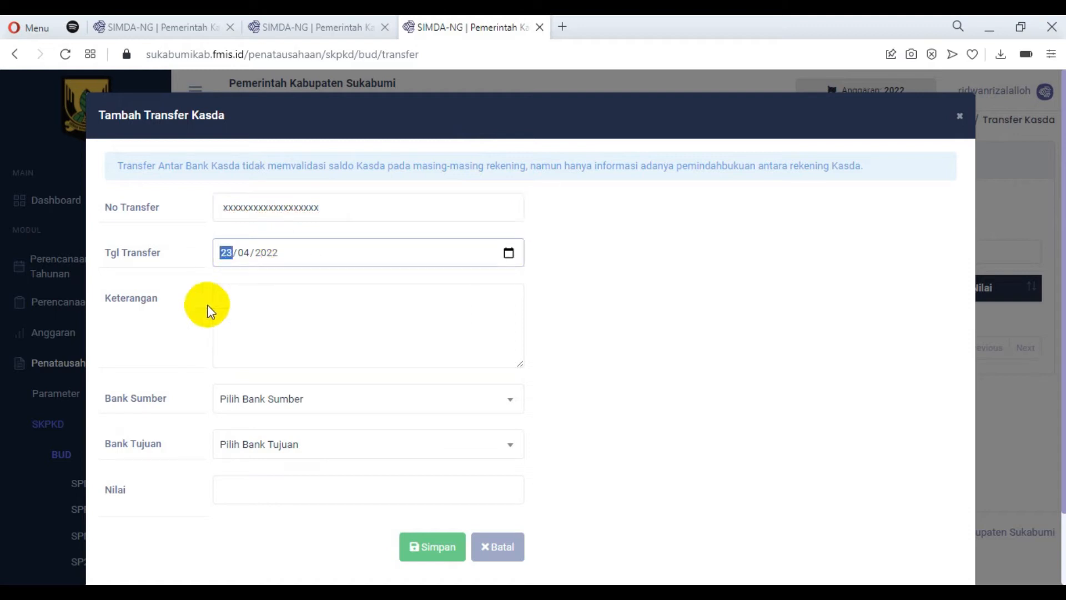
left_click(248, 316)
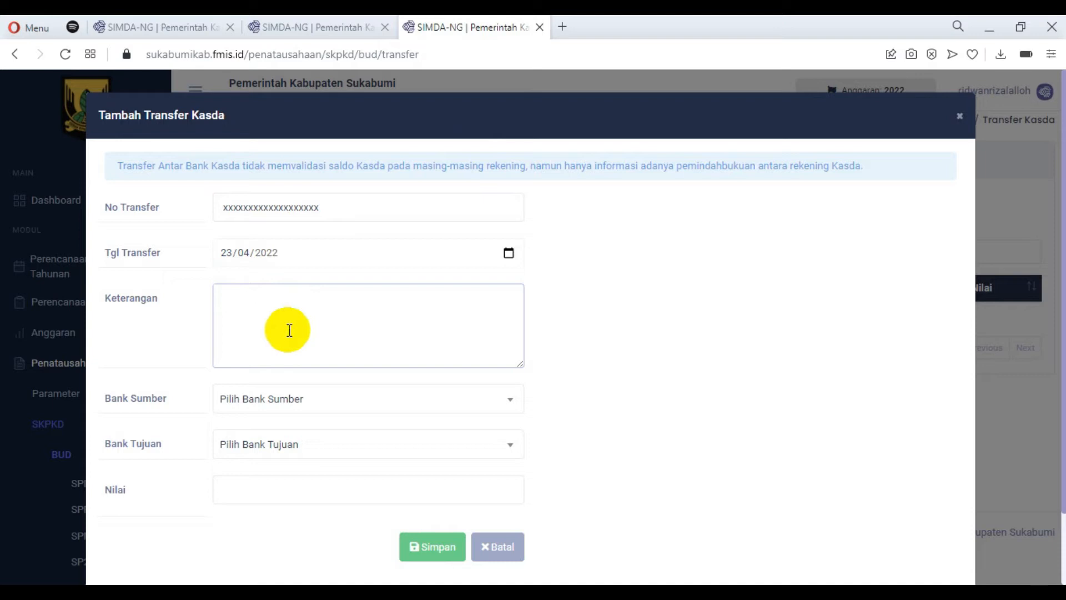
left_click(276, 404)
left_click(306, 481)
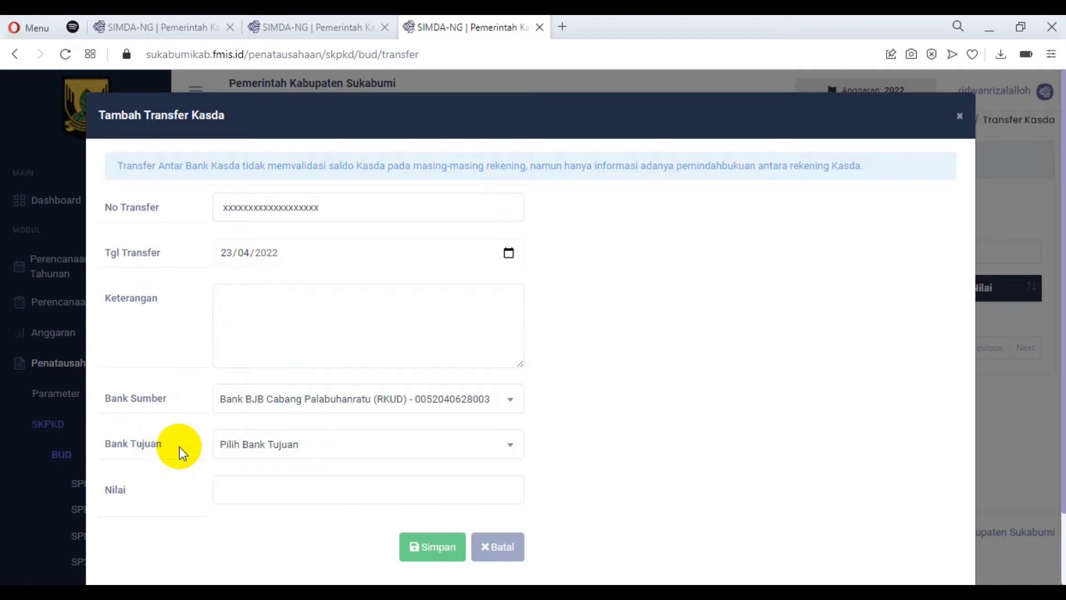
left_click(253, 451)
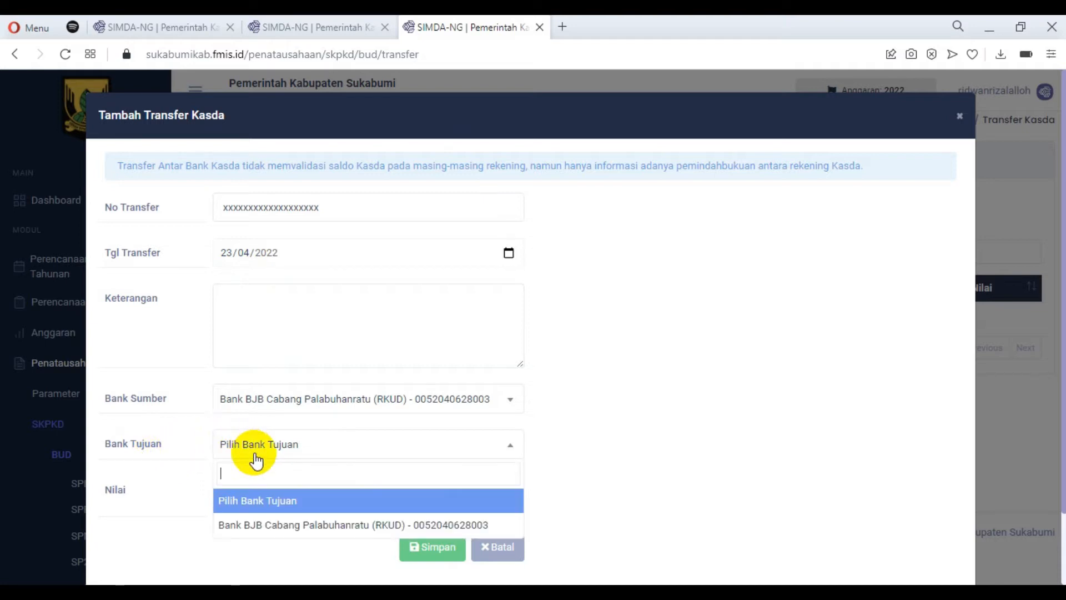
left_click(269, 523)
left_click(294, 488)
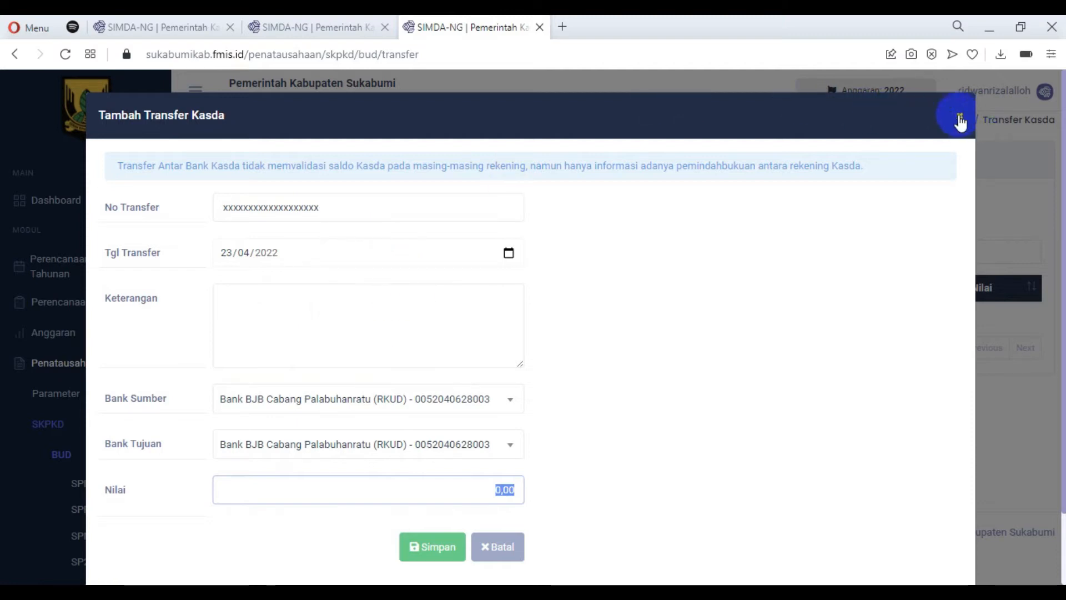
left_click(499, 548)
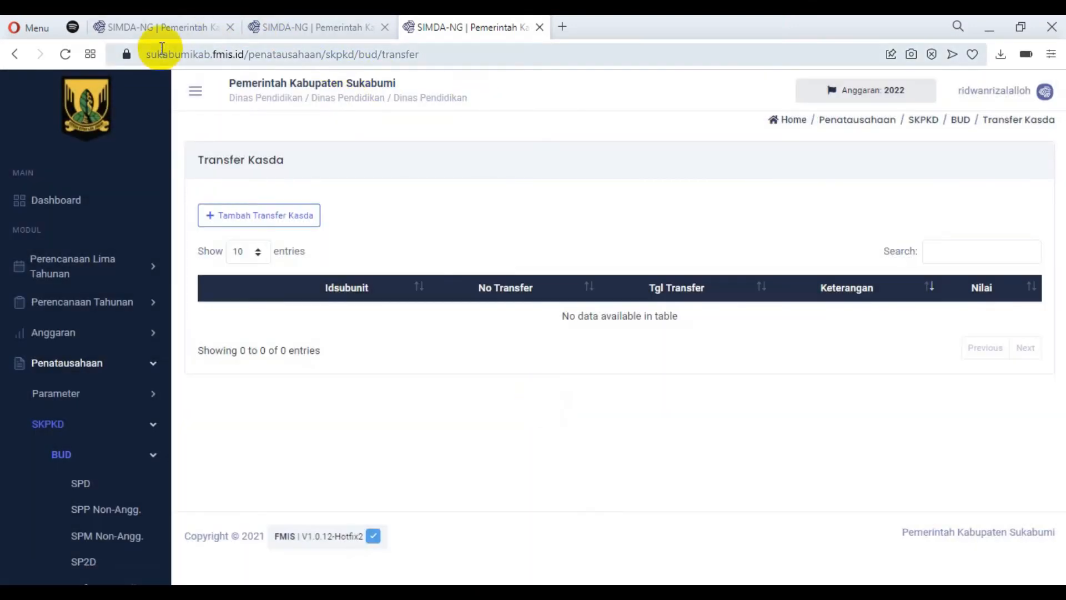
Review the SP2B dan SPB and Laporan Anggaran Pergeseran entries in the v1.0.12 release notes.
left_click(165, 27)
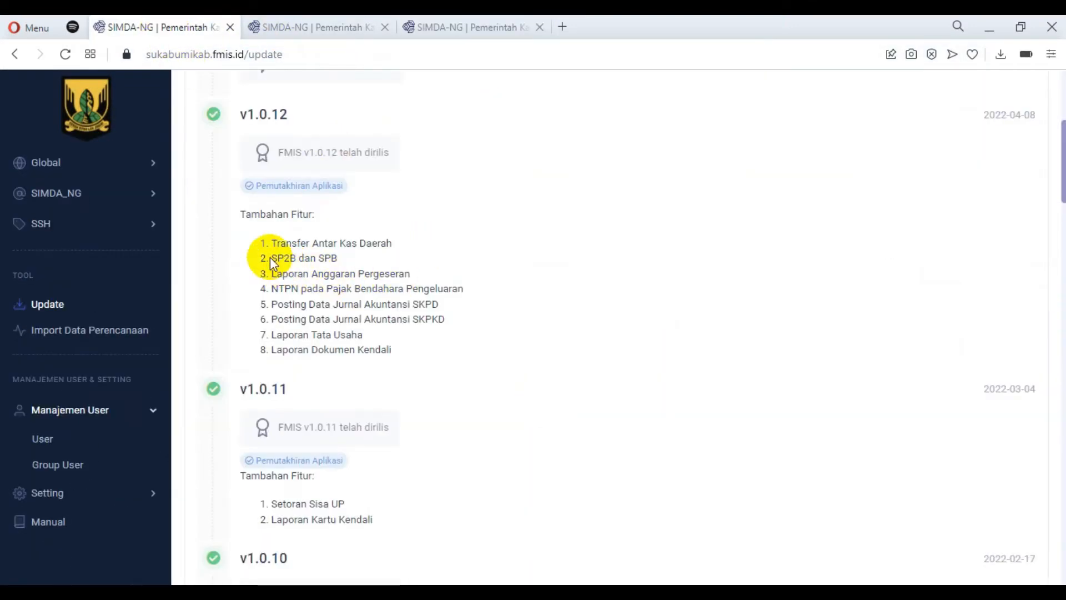
left_click_drag(271, 257, 340, 265)
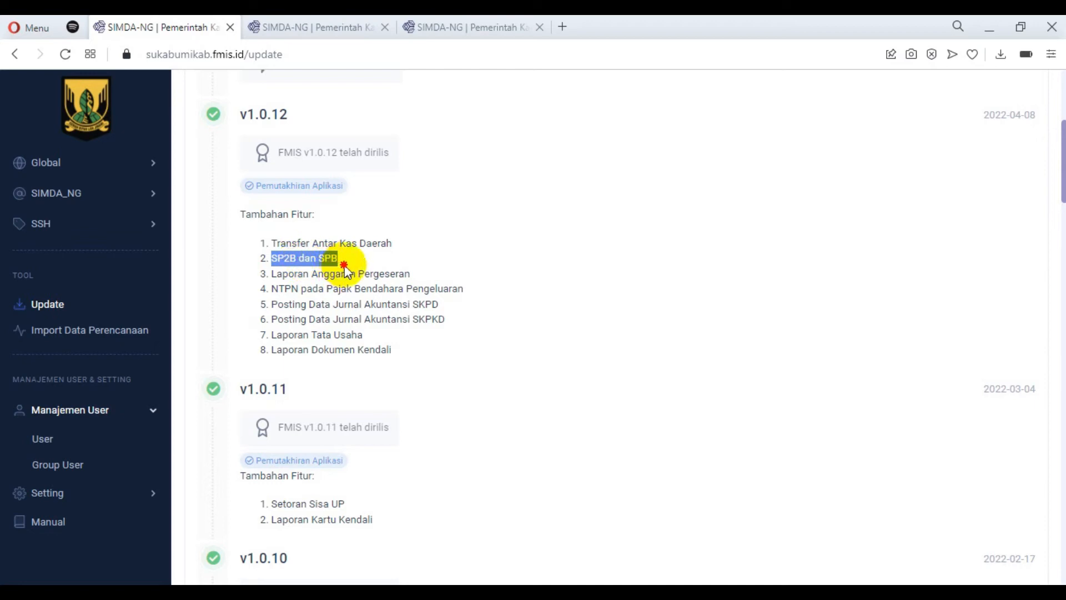
left_click_drag(271, 274, 408, 275)
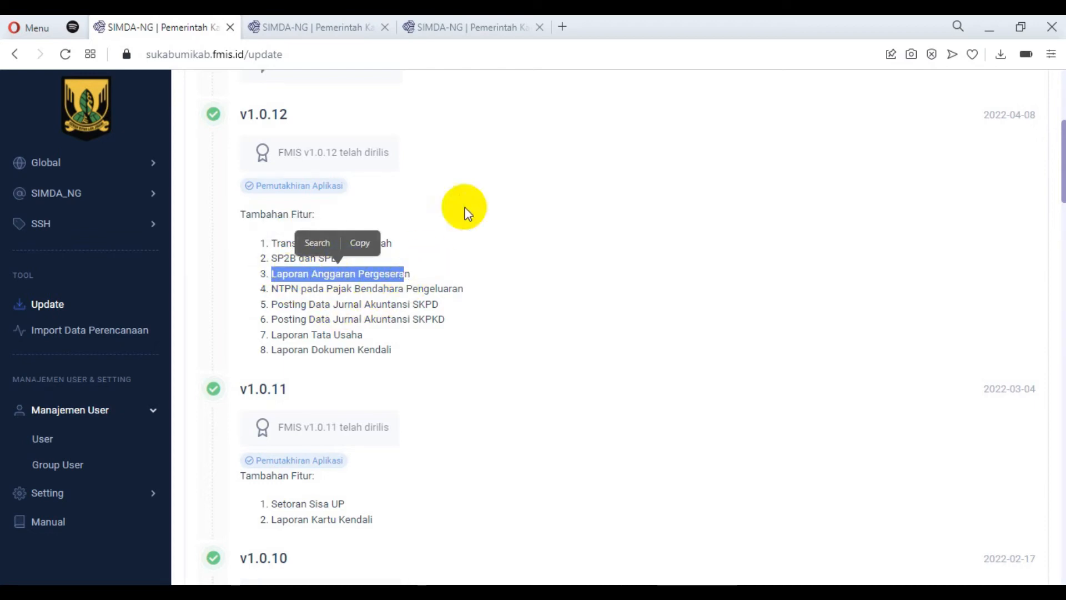
Go back to the application and open the Laporan page for Penganggaran PD in the Anggaran module.
left_click(456, 26)
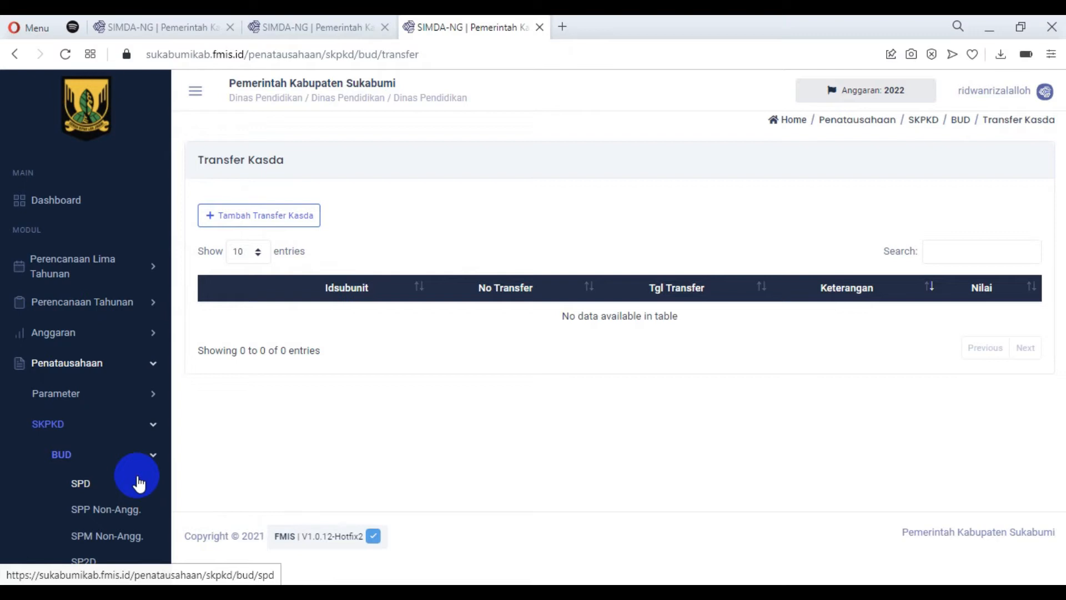
left_click(153, 434)
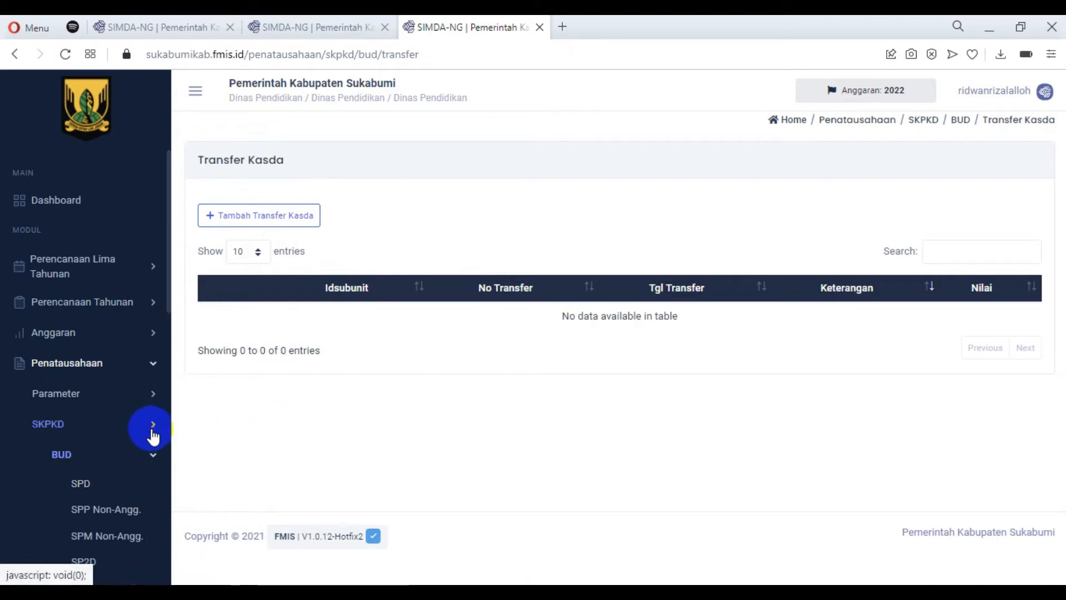
left_click(151, 370)
left_click(150, 336)
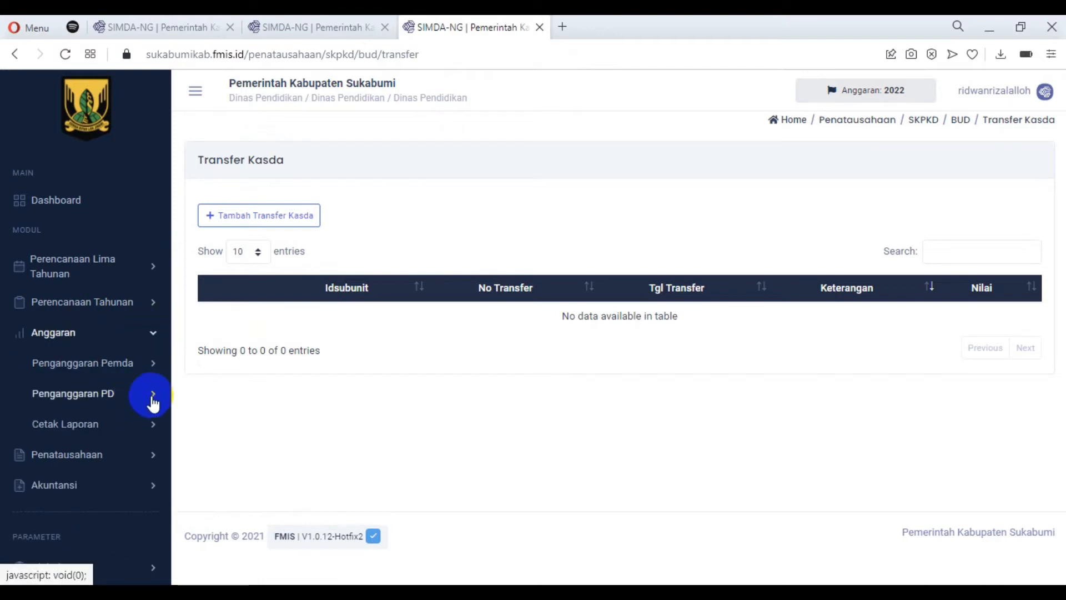
left_click(153, 401)
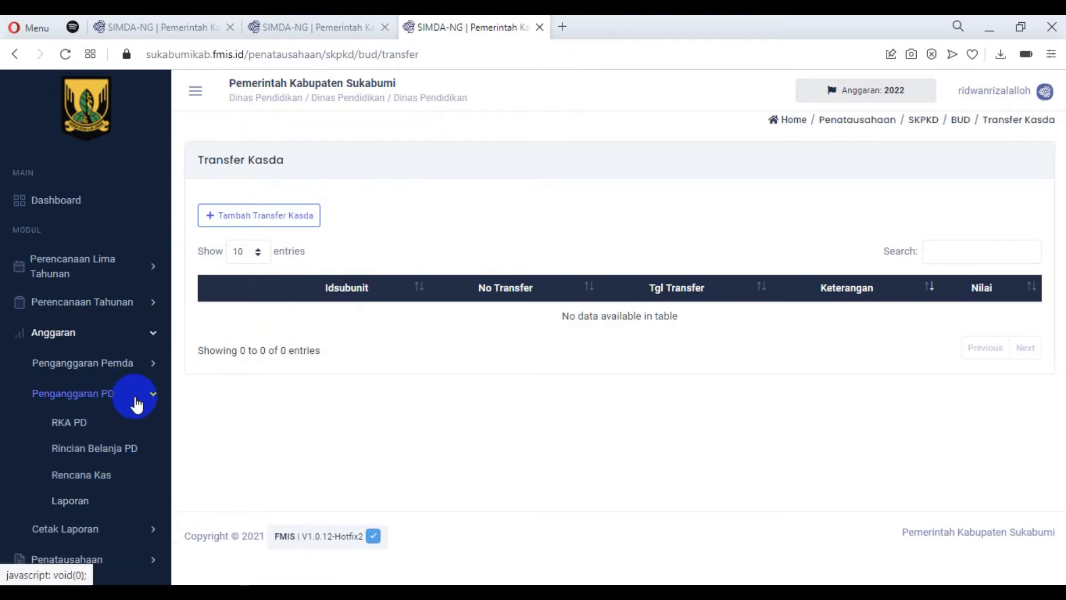
left_click(89, 509)
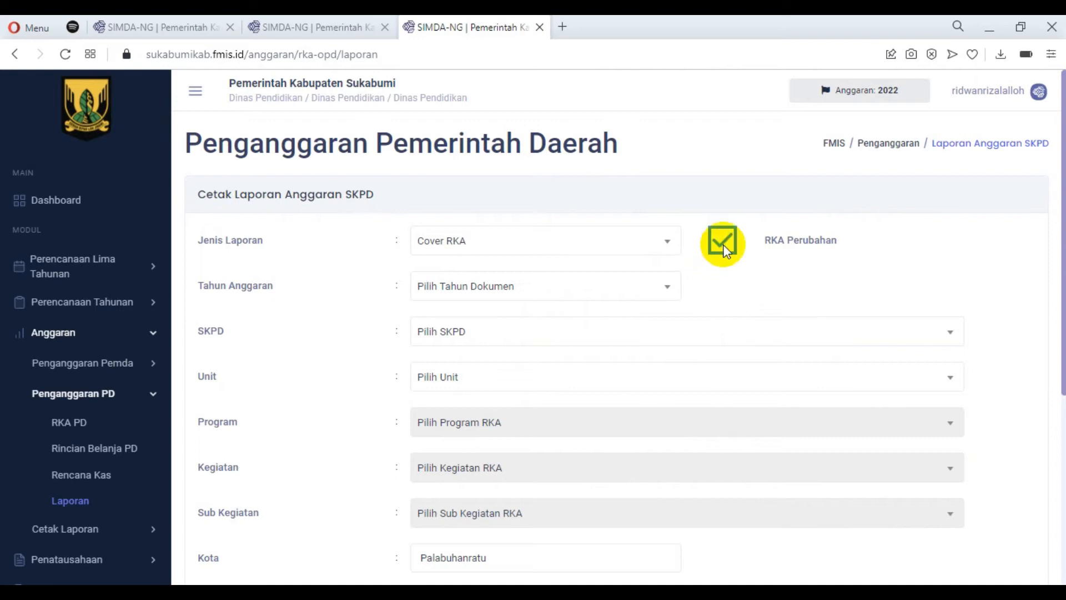
Set the SKPD budget report's type to RKA Belanja and its budget year to 2022.
left_click(457, 240)
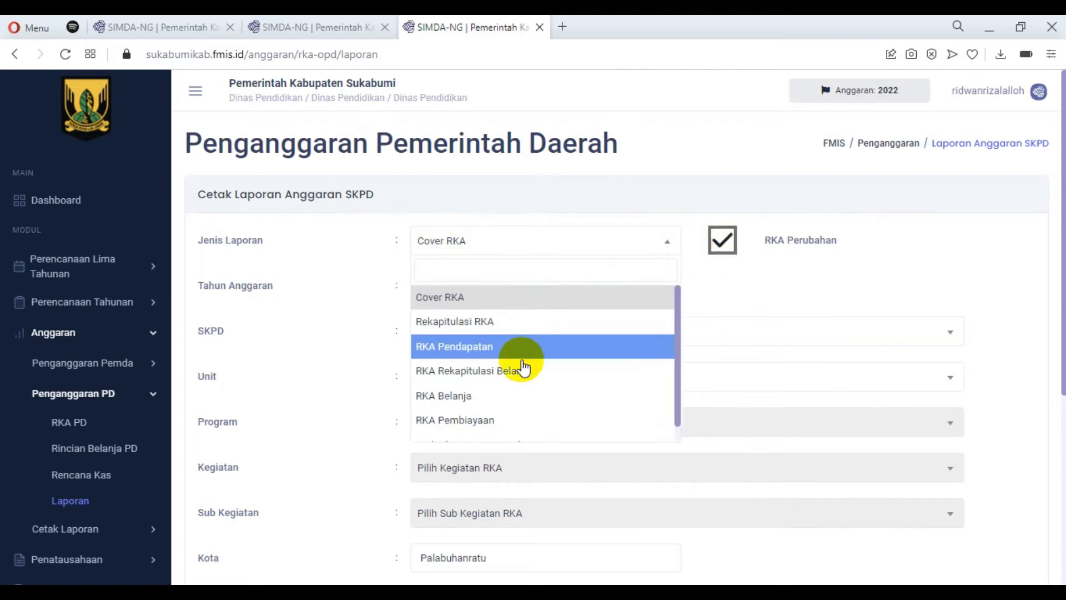
left_click(488, 397)
left_click(514, 293)
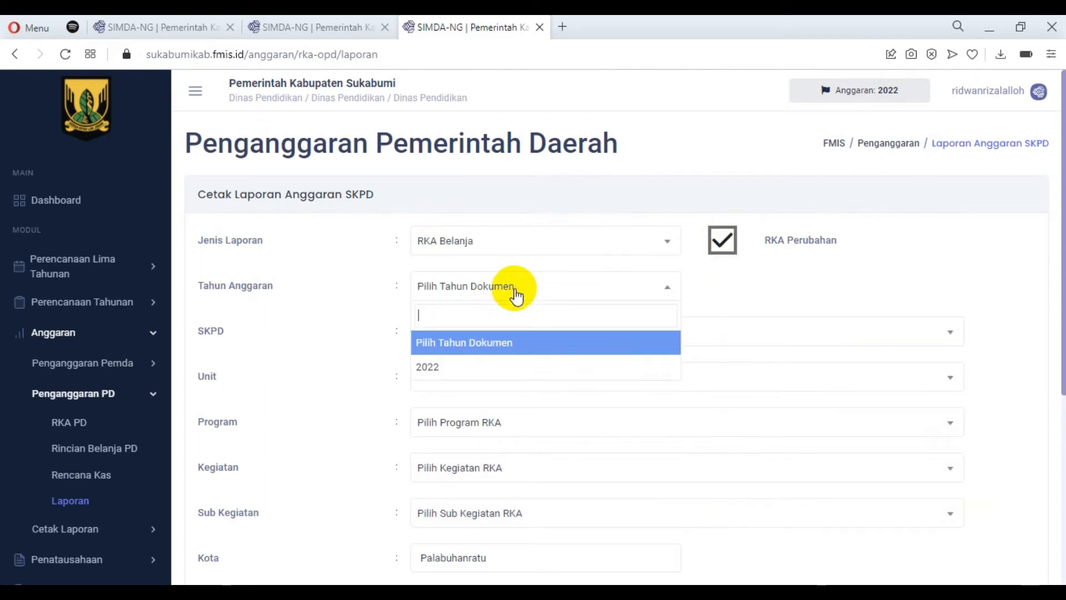
left_click(589, 365)
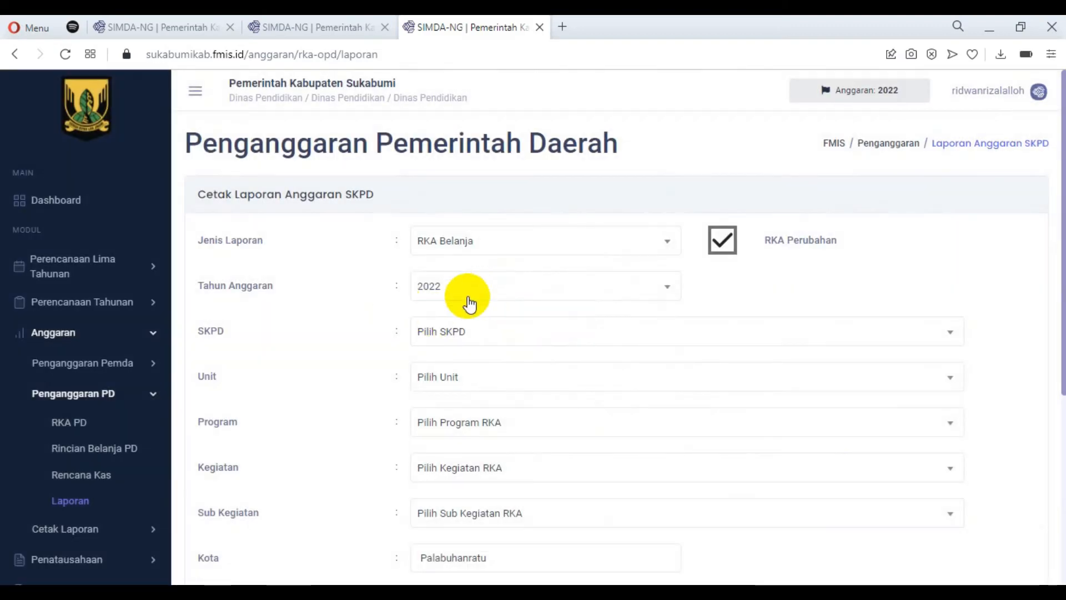
Set the report's SKPD and unit to Dinas Pendidikan and its program to 0-00.01 PROGRAM PENUNJANG URUSAN PEMERINTAHAN DAERAH.
left_click(519, 332)
left_click(547, 409)
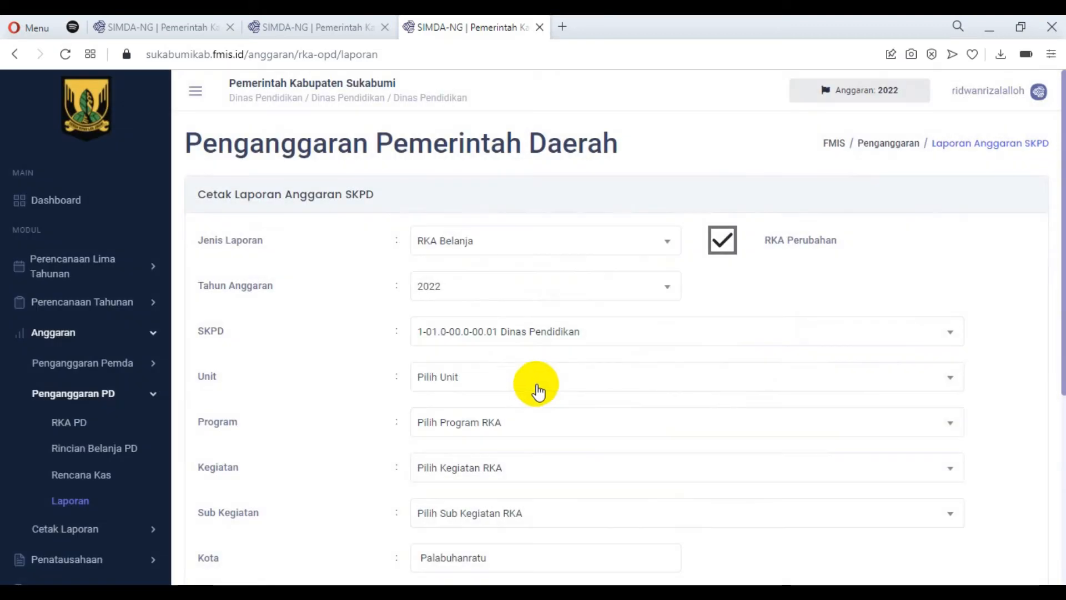
left_click(533, 383)
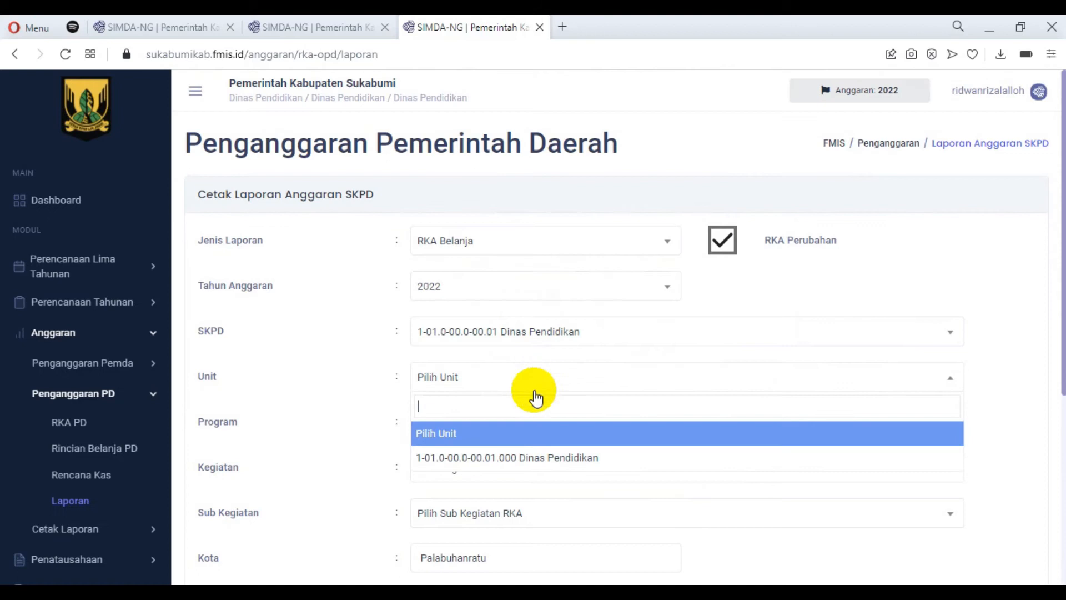
left_click(544, 457)
left_click(511, 423)
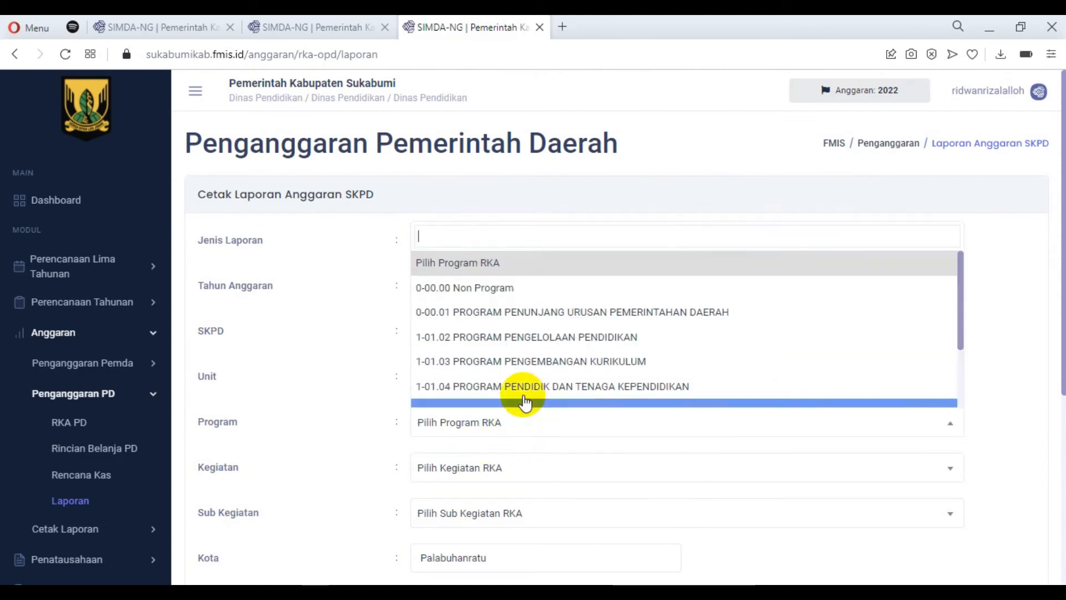
left_click(494, 317)
Choose kegiatan 0-00.01.2-02 Administrasi Keuangan Perangkat Daerah and sub kegiatan 0-00.01.2-02.001 Penyediaan Gaji dan Tunjangan ASN, and print the report.
scroll(594, 366, "down", 1)
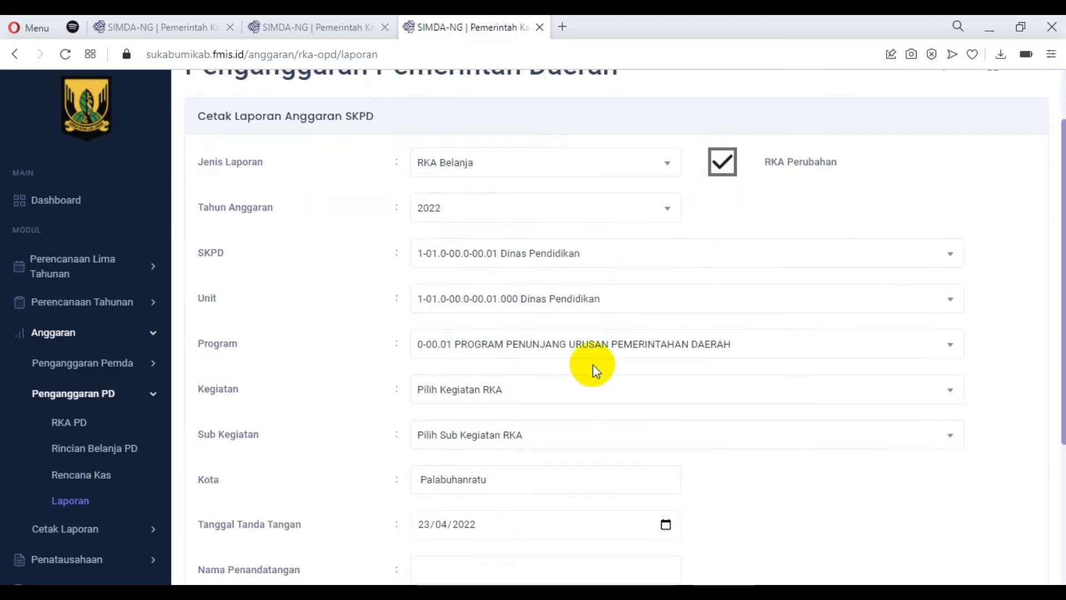
left_click(530, 392)
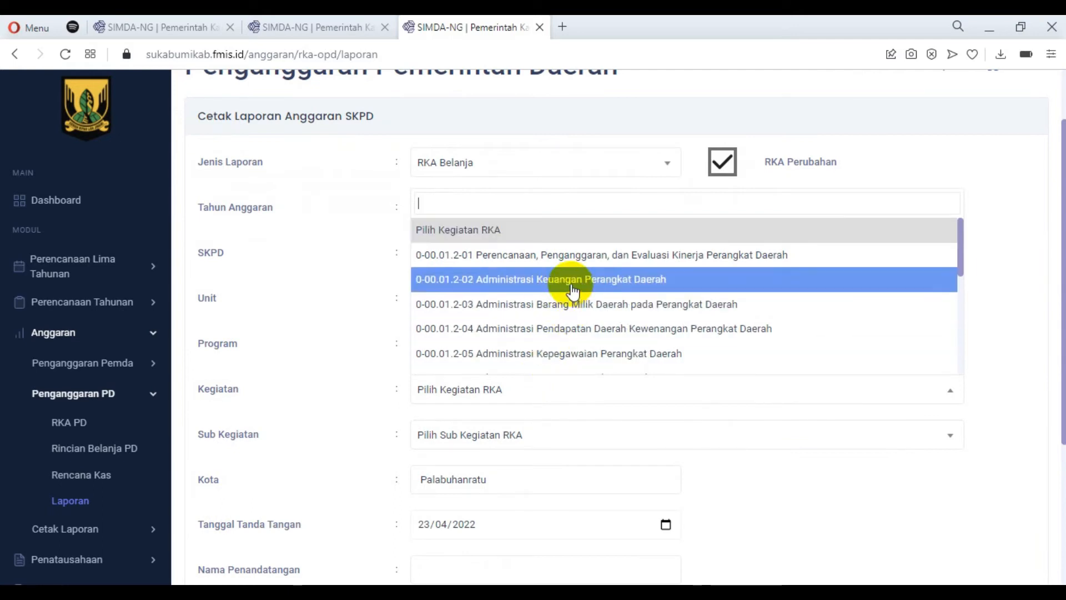
left_click(622, 279)
scroll(545, 345, "down", 1)
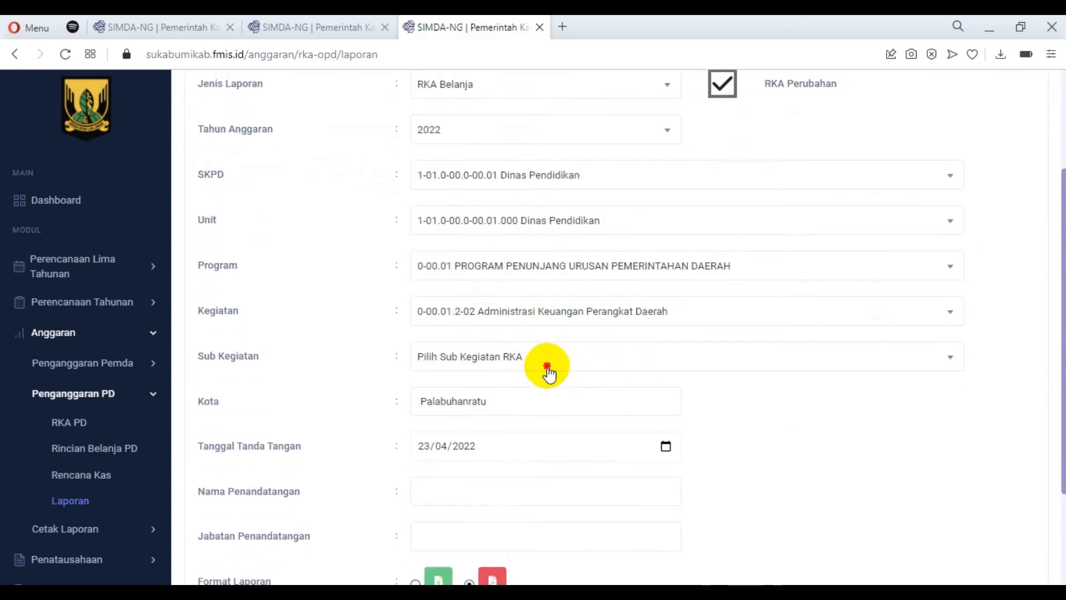
left_click(546, 363)
left_click(615, 443)
scroll(638, 393, "down", 2)
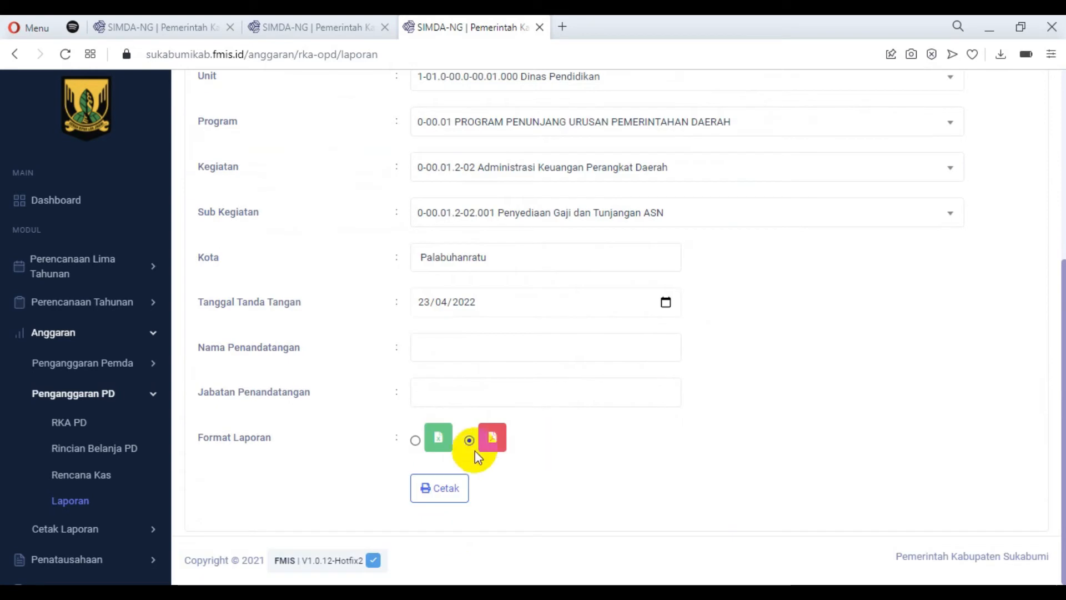
left_click(442, 485)
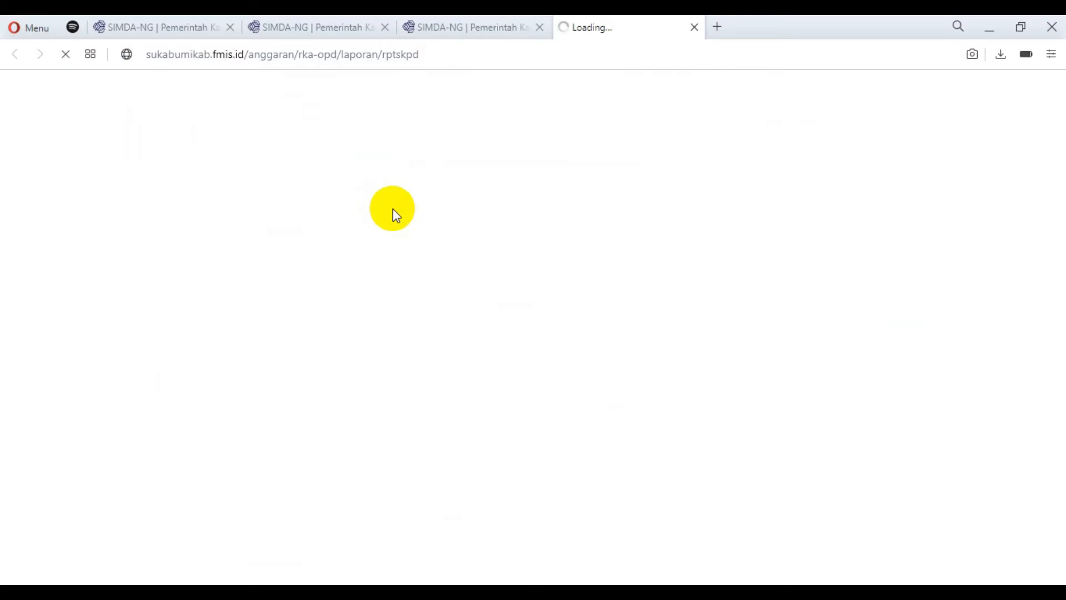
Examine the printed RKA Perubahan report, comparing the Sebelum Perubahan and Setelah Perubahan columns and the Bertambah / Berkurang amounts.
scroll(682, 359, "down", 5)
scroll(682, 360, "down", 3)
scroll(710, 333, "up", 7)
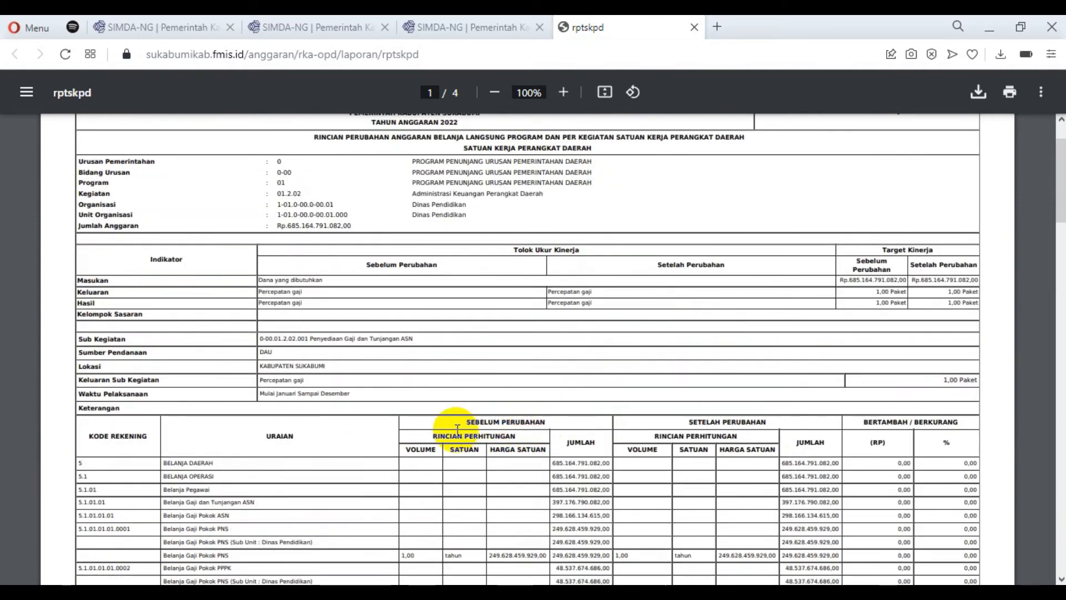
left_click_drag(459, 426, 555, 429)
left_click(849, 425)
scroll(588, 436, "down", 4)
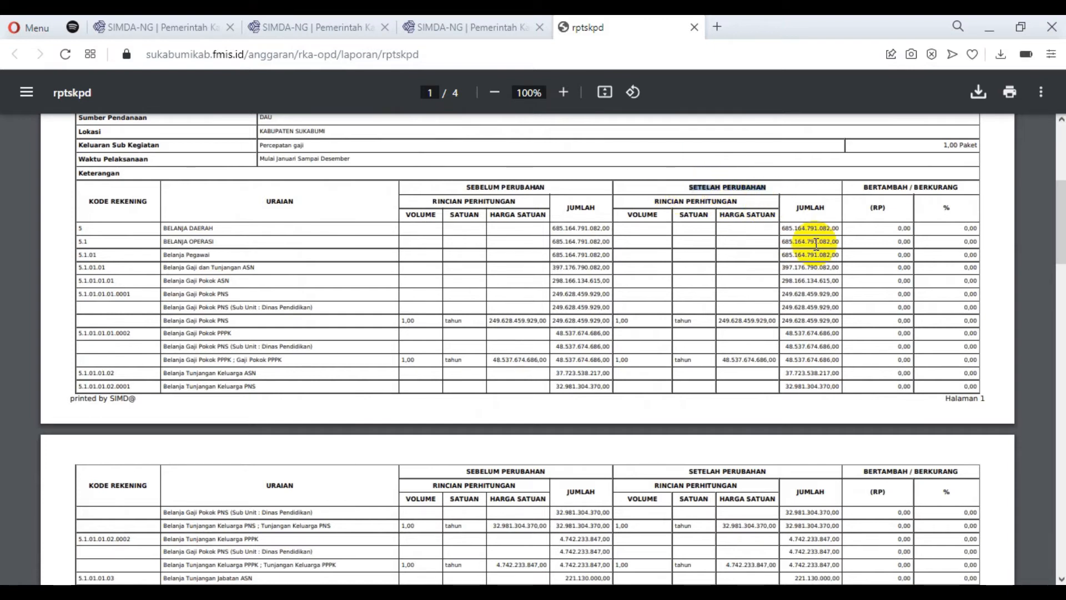
scroll(820, 250, "down", 6)
scroll(820, 249, "down", 10)
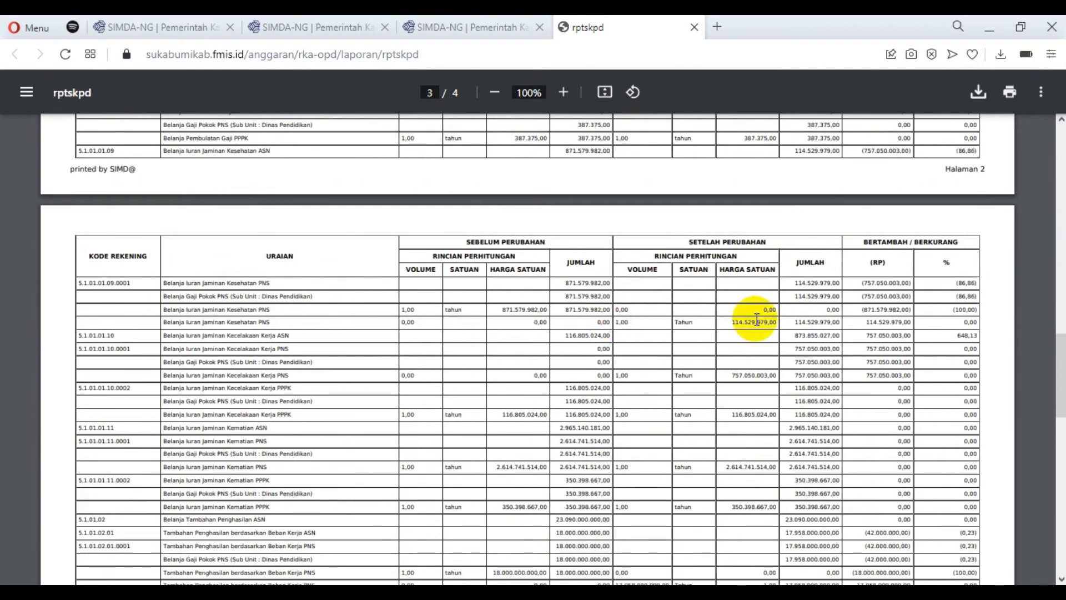
scroll(744, 327, "down", 4)
scroll(744, 329, "down", 12)
scroll(704, 290, "up", 10)
scroll(699, 282, "up", 20)
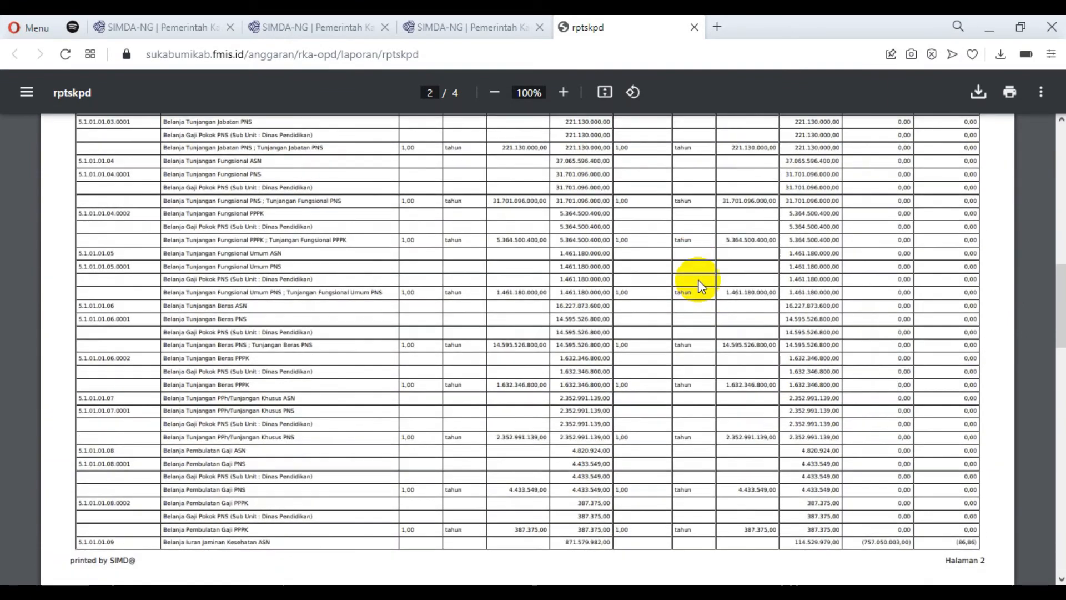
scroll(699, 275, "up", 3)
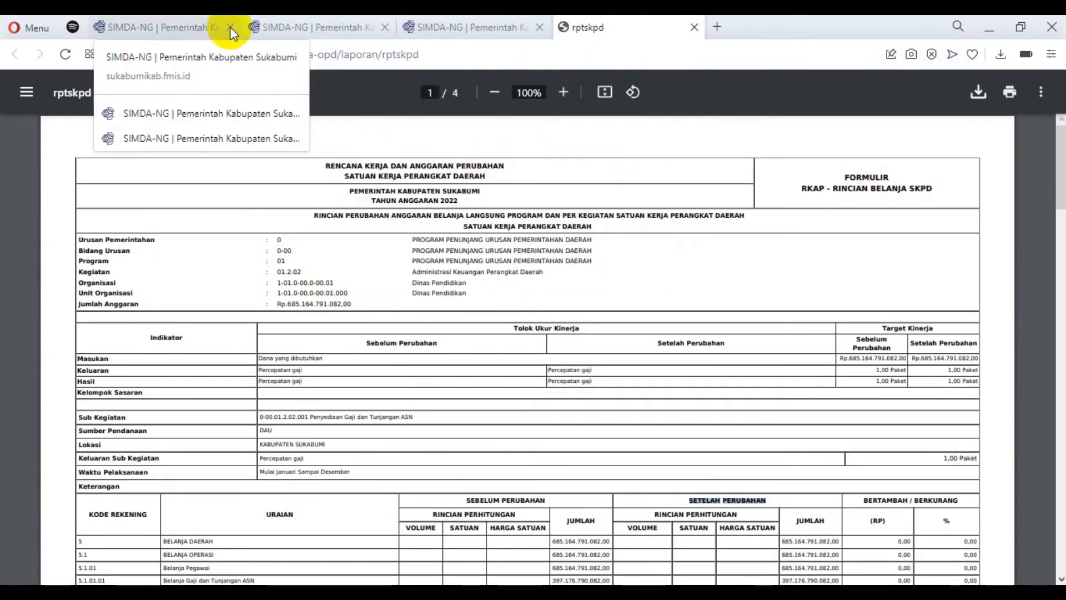
Review the NTPN pada Pajak Bendahara Pengeluaran entry in the v1.0.12 release notes.
left_click(167, 26)
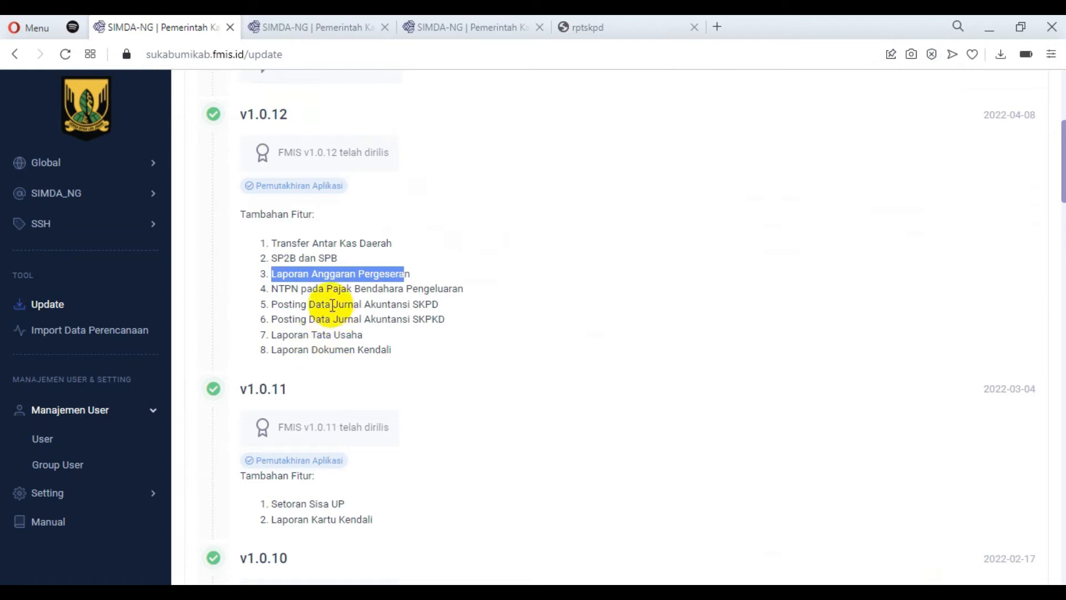
left_click_drag(279, 290, 478, 294)
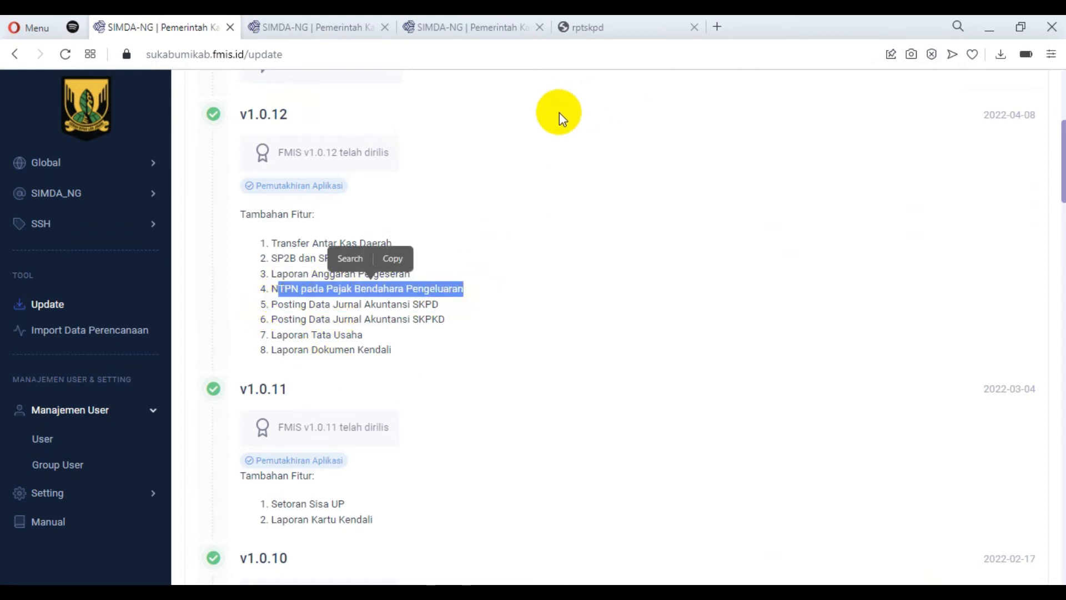
left_click(271, 294)
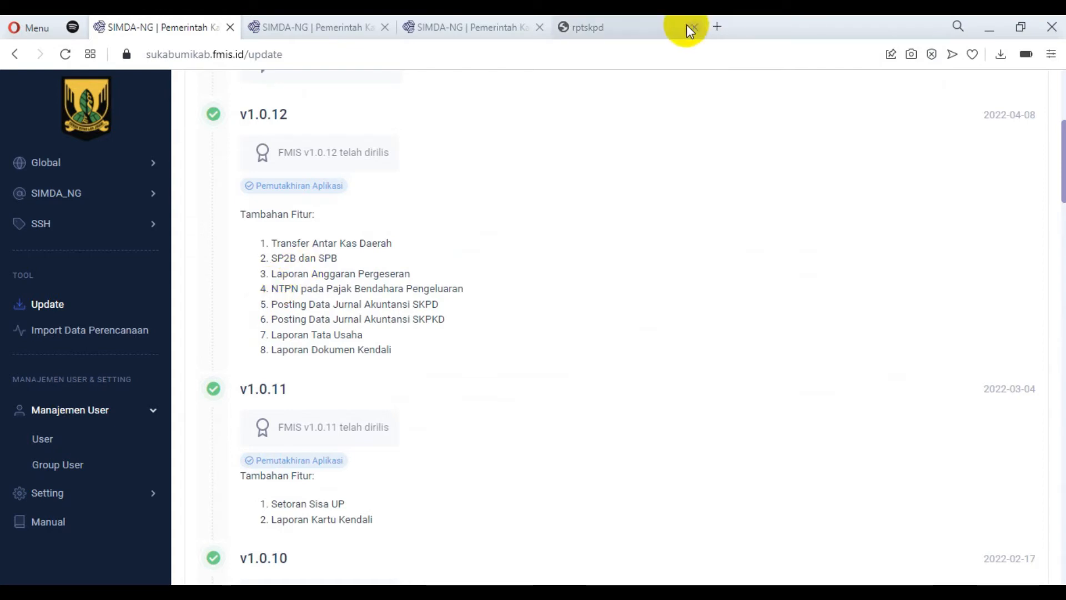
Go back to the application and open the Pajak page for Bend. Pengeluaran under SKPD in the Penatausahaan module.
left_click(478, 31)
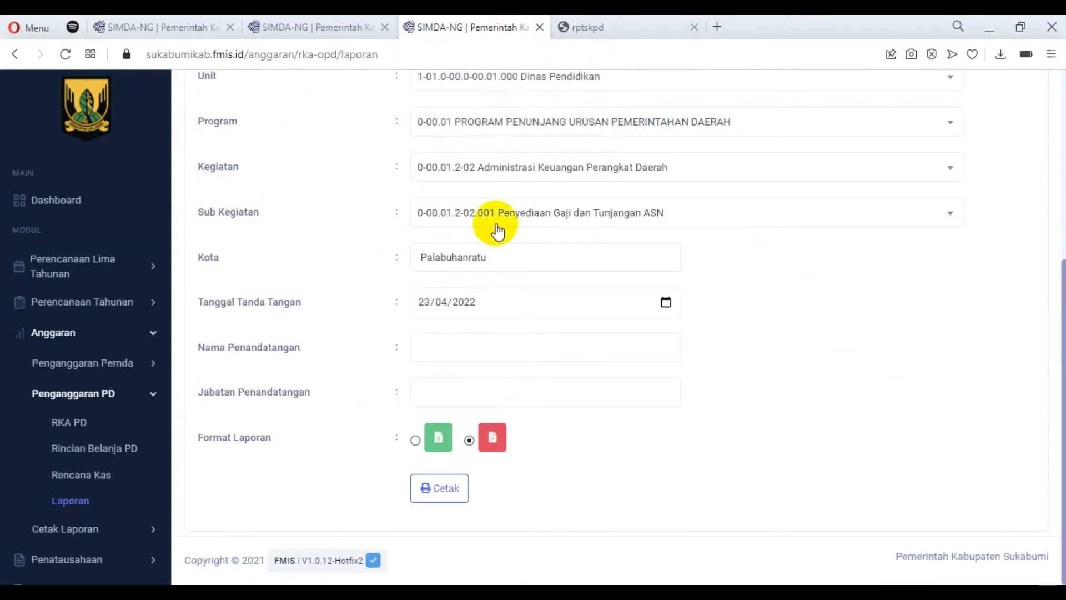
left_click(148, 396)
left_click(147, 395)
left_click(147, 395)
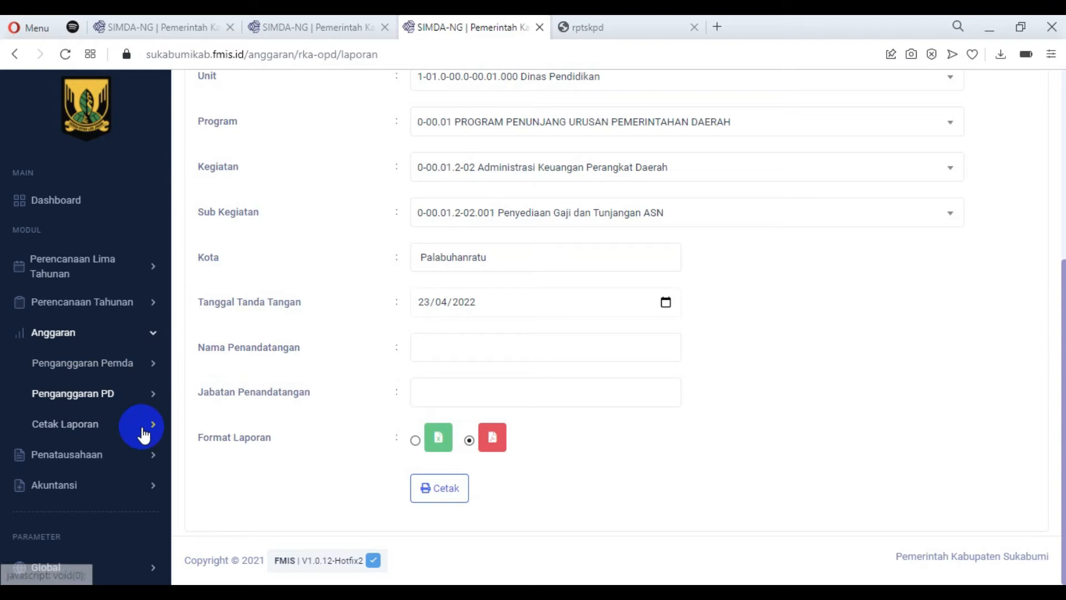
left_click(152, 456)
scroll(137, 409, "down", 3)
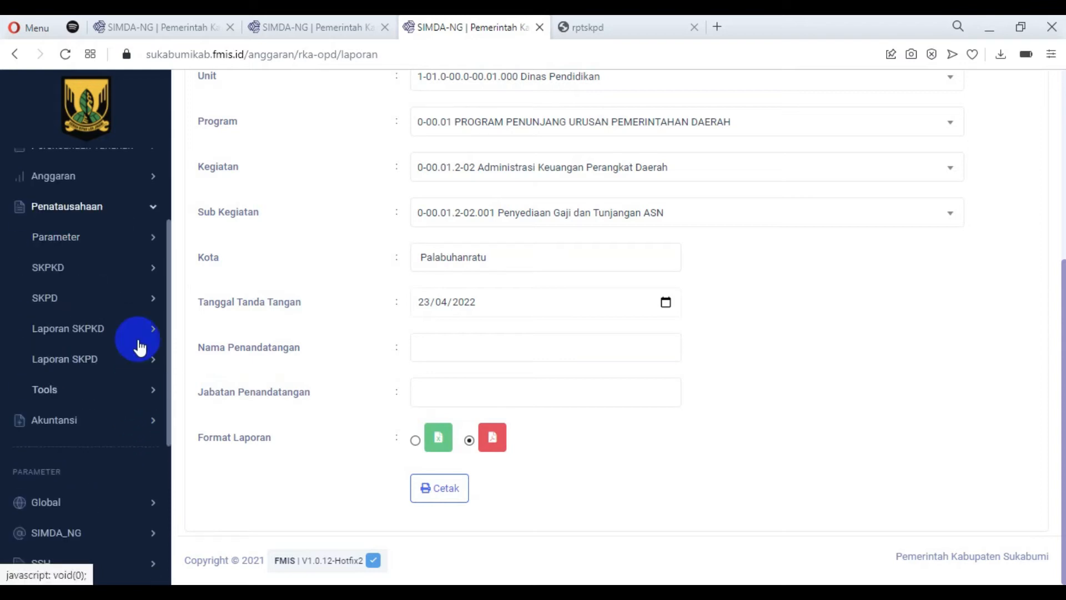
left_click(138, 301)
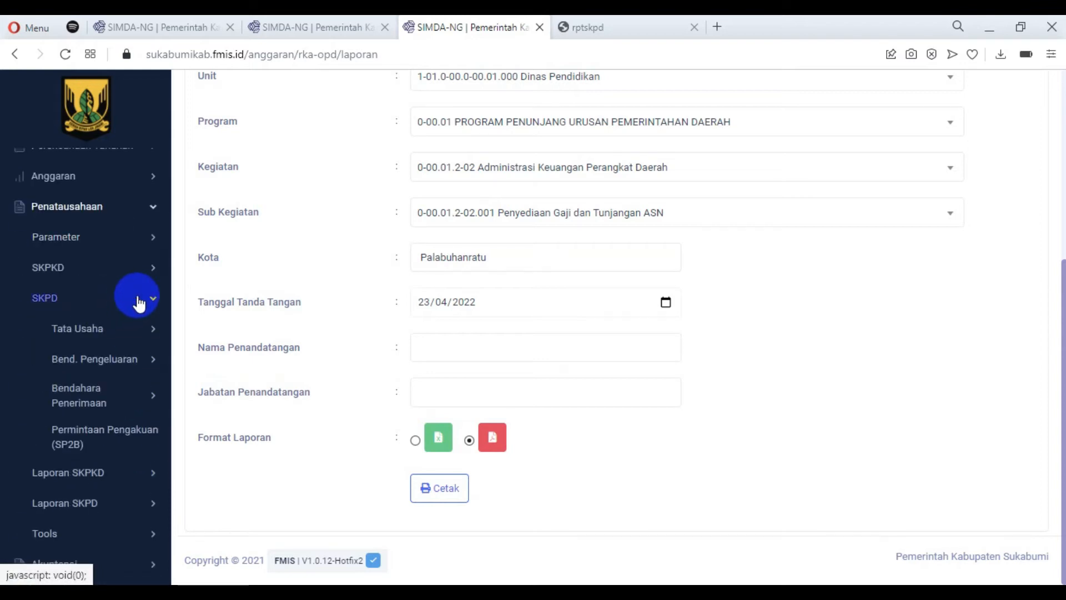
left_click(144, 358)
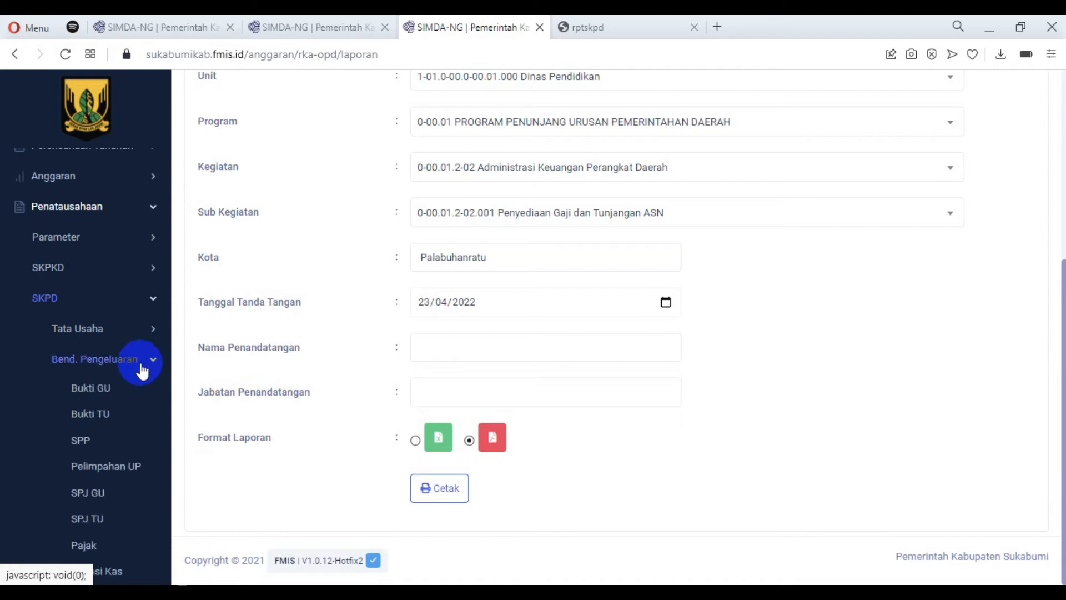
scroll(140, 383, "down", 3)
left_click(83, 388)
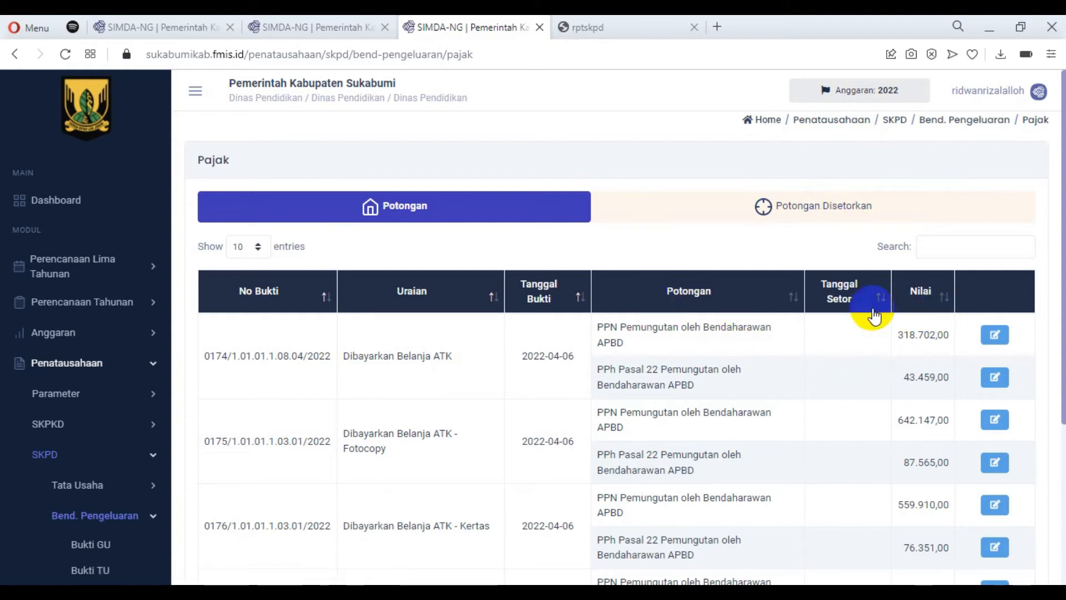
Check the Kd Billing and NTPN fields of the first PPN deduction for Dibayarkan Belanja ATK, and close the form without saving.
left_click(996, 336)
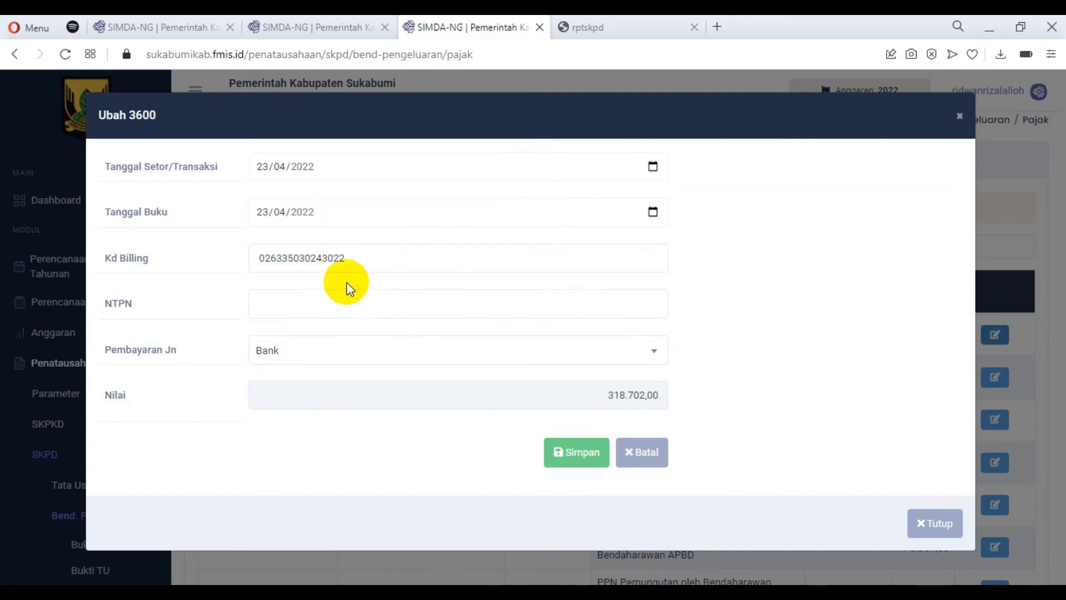
left_click(273, 302)
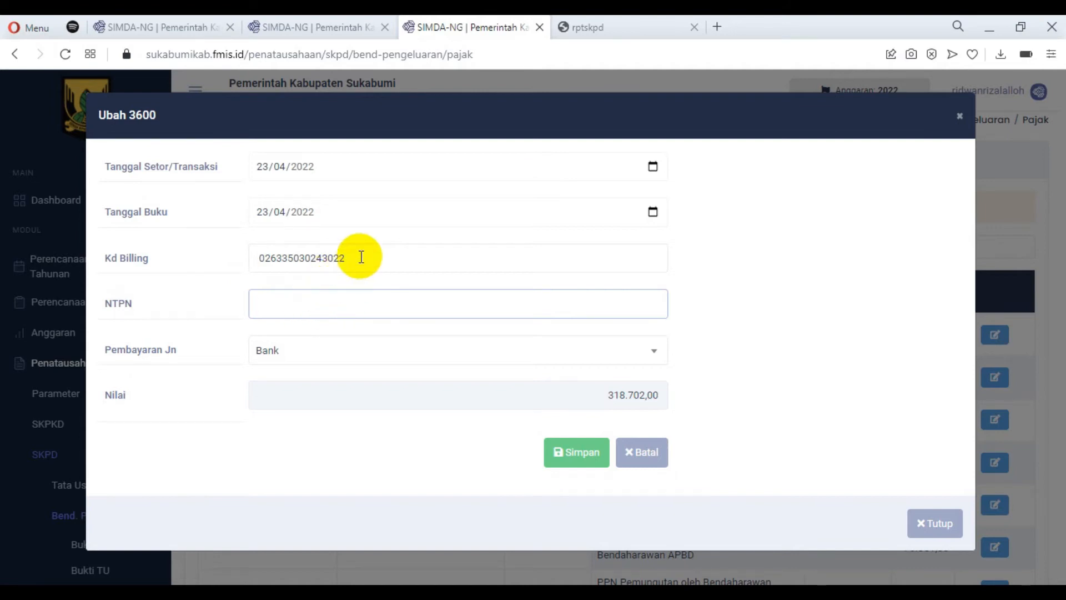
left_click_drag(360, 257, 253, 268)
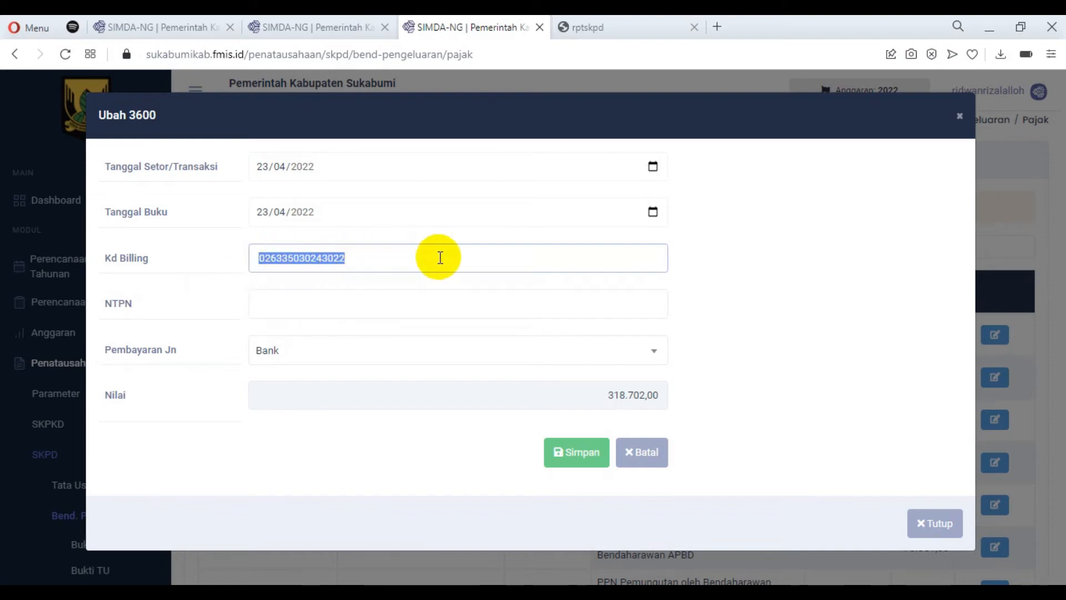
left_click(609, 394)
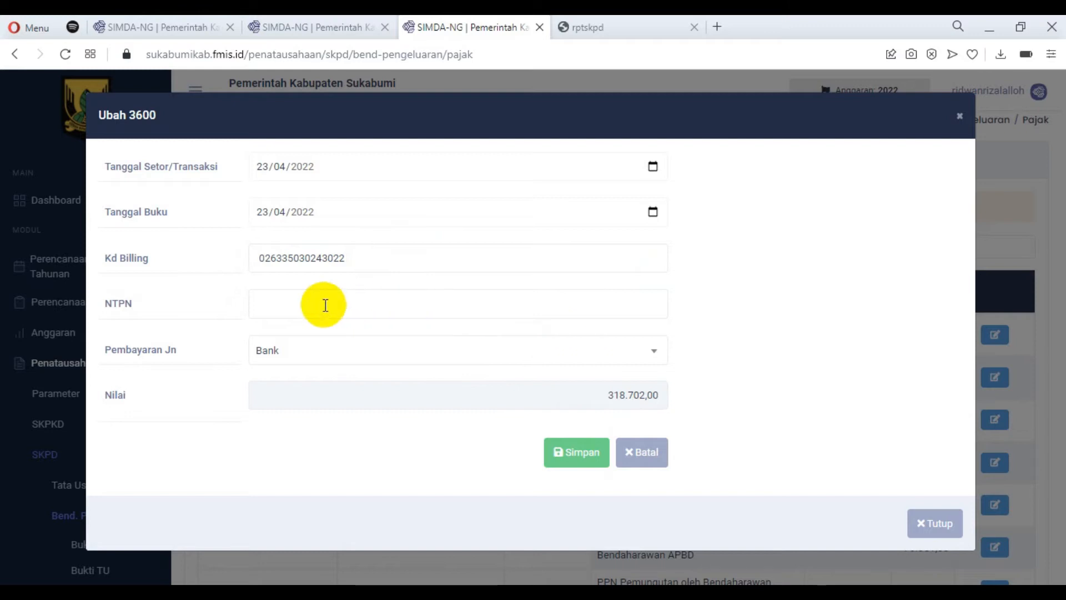
left_click(300, 303)
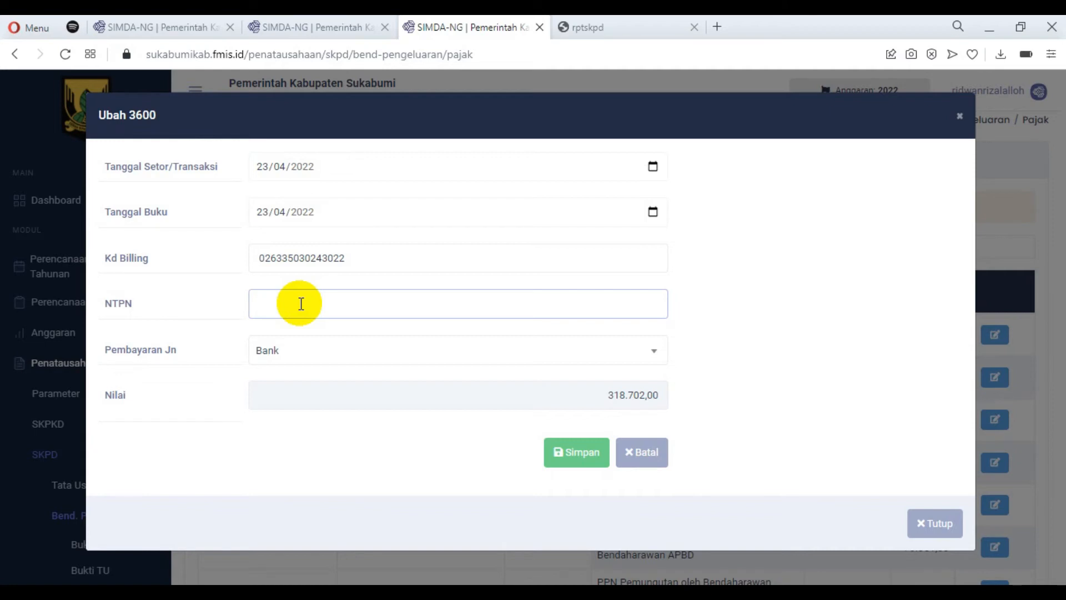
left_click(934, 522)
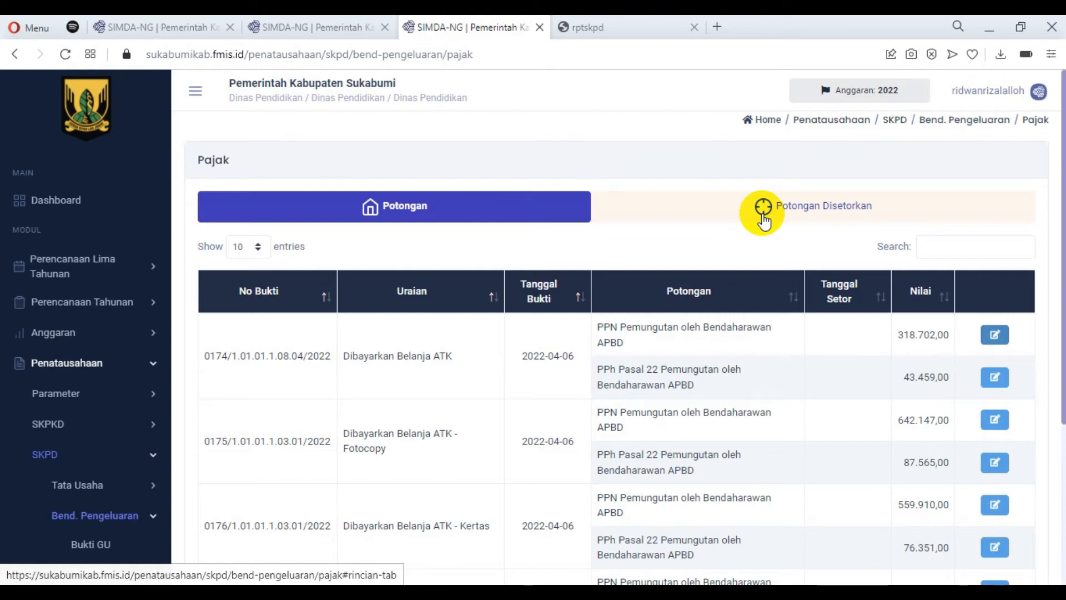
Show the Potongan Disetorkan list and go to its page 6.
left_click(758, 213)
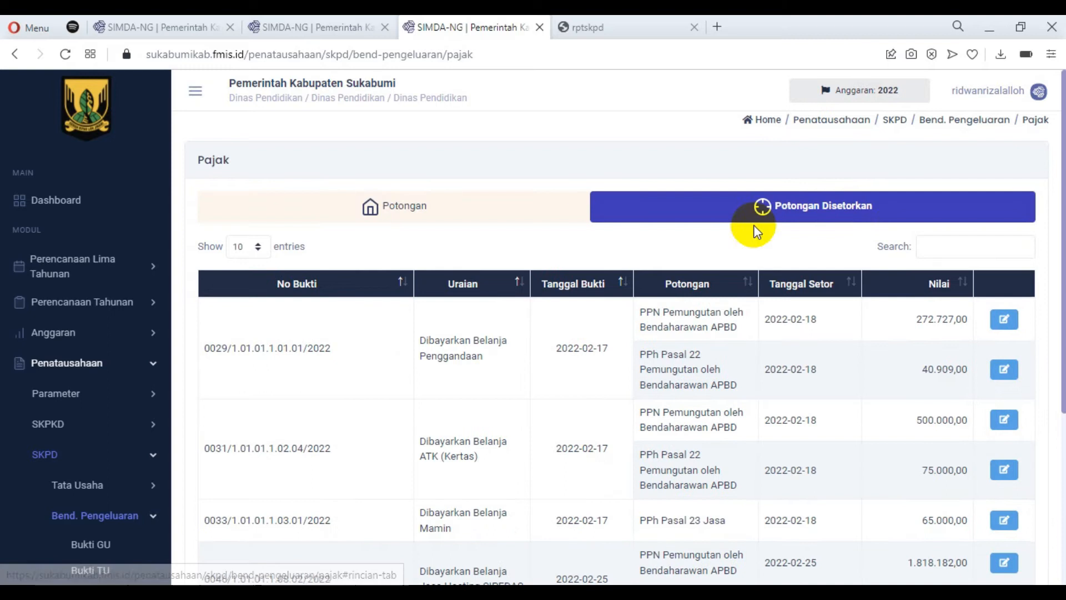
scroll(939, 254, "down", 4)
scroll(938, 254, "down", 2)
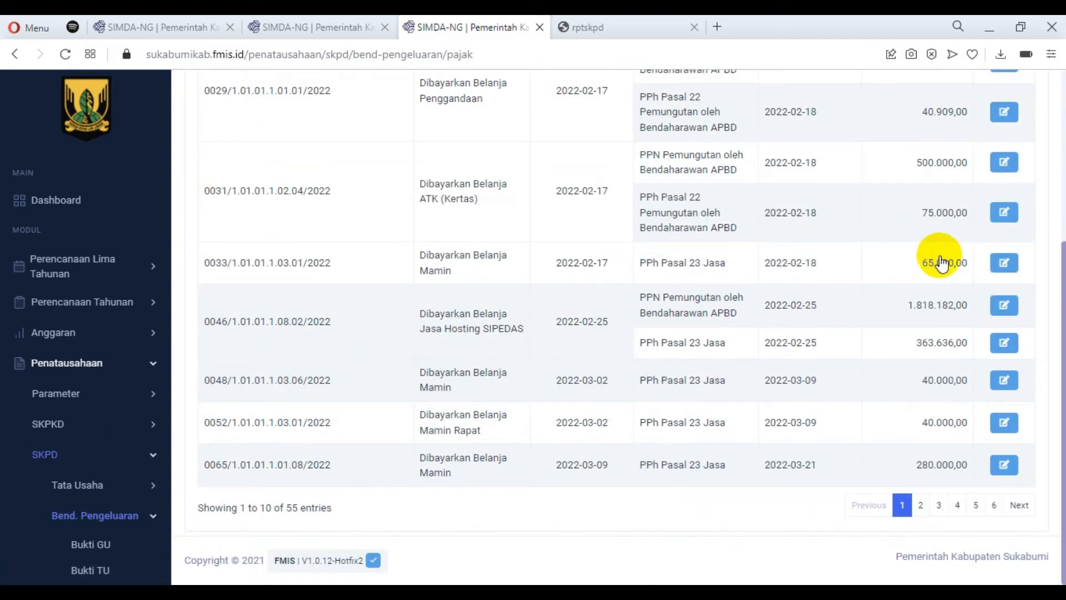
left_click(986, 509)
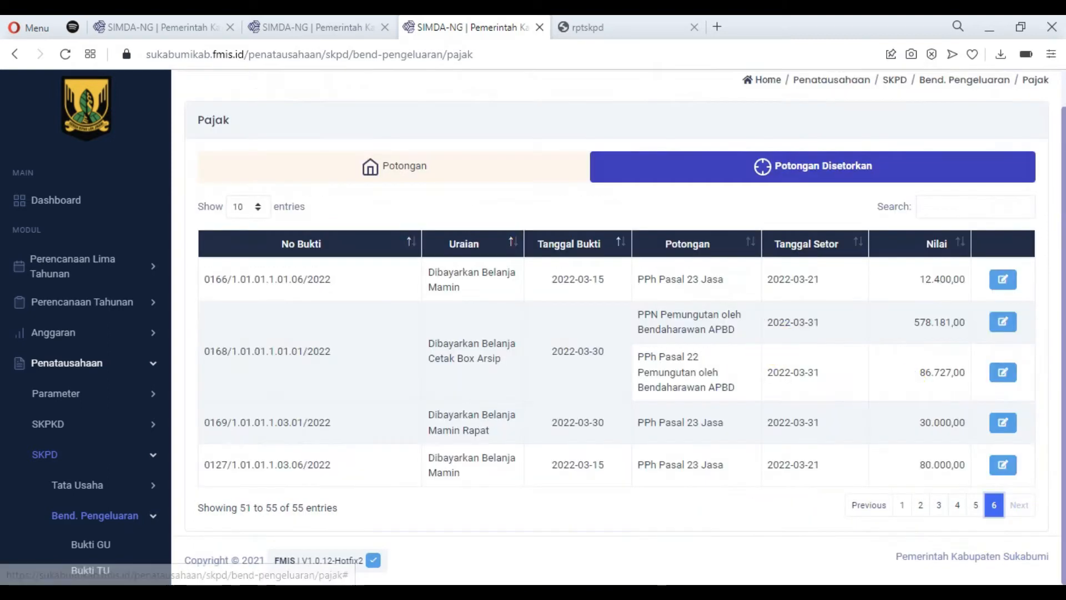
Check the NTPN fields of the deposited PPh Pasal 23 Jasa deductions of 30.000,00 and 80.000,00, closing each form without saving.
left_click(1007, 434)
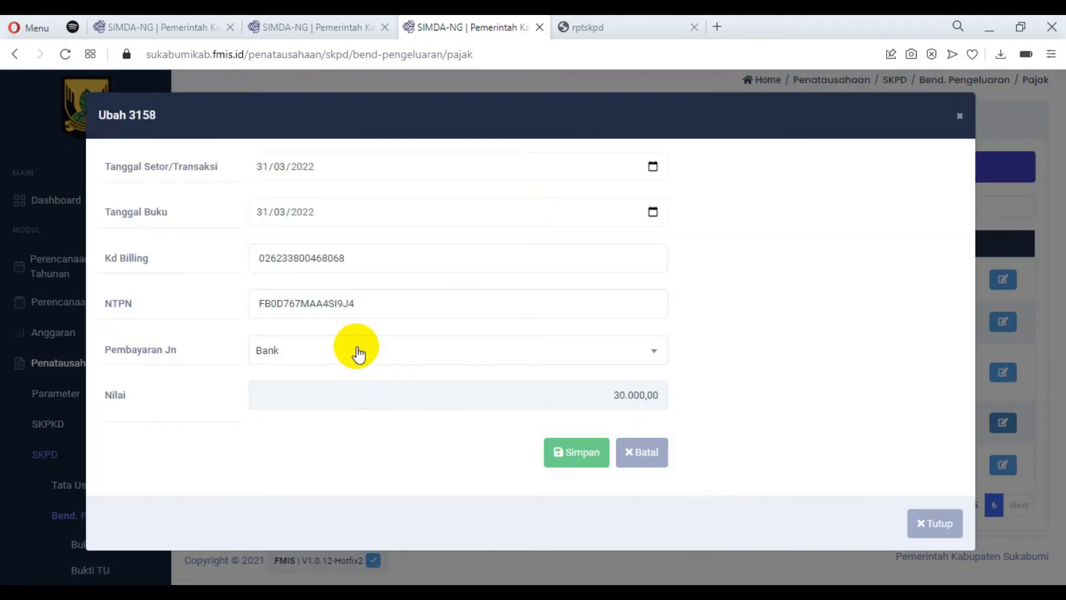
left_click(648, 454)
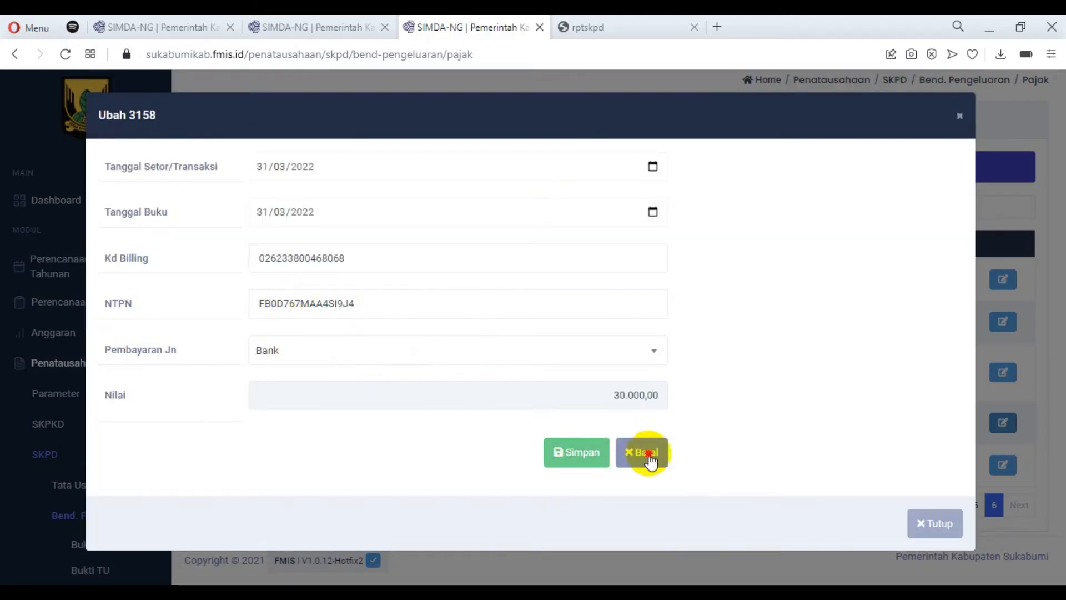
left_click(1012, 468)
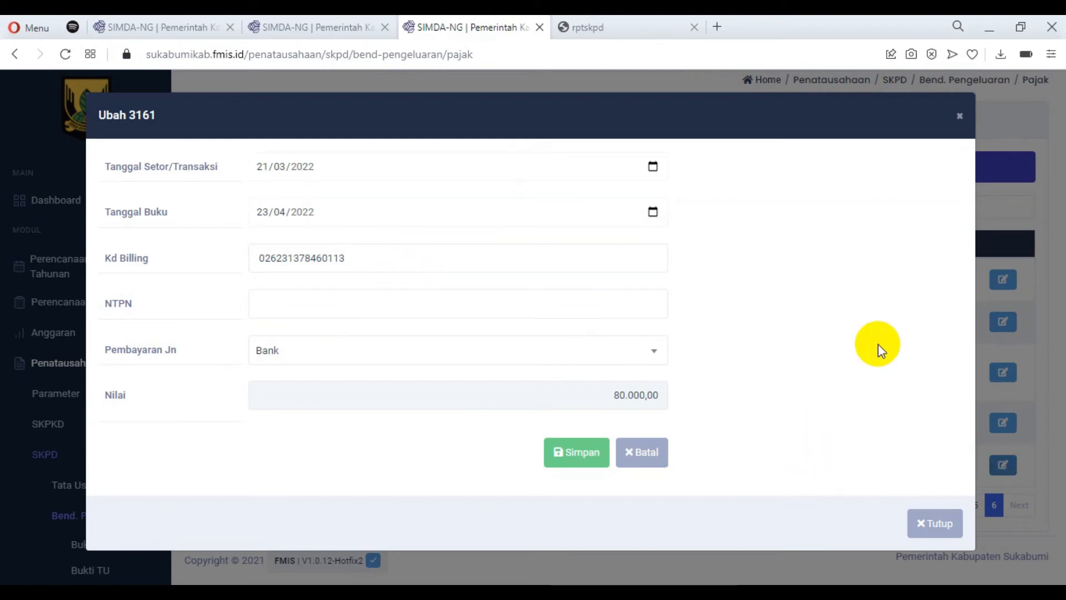
left_click(960, 116)
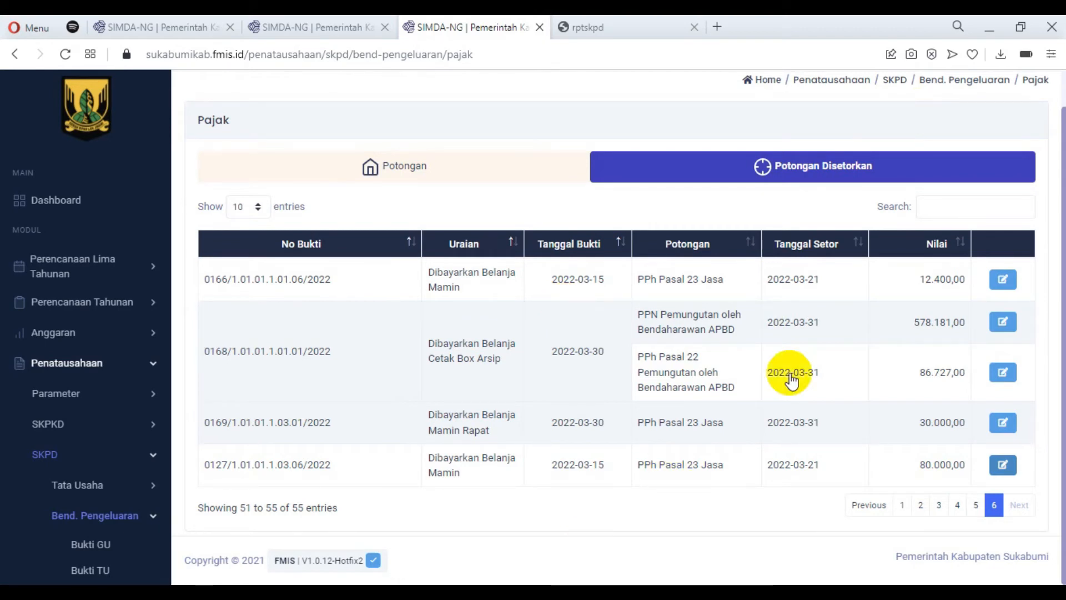
Reopen the deposited PPh Pasal 23 Jasa deduction of 80.000,00, enter its NTPN field, and close the form without saving.
left_click(1002, 470)
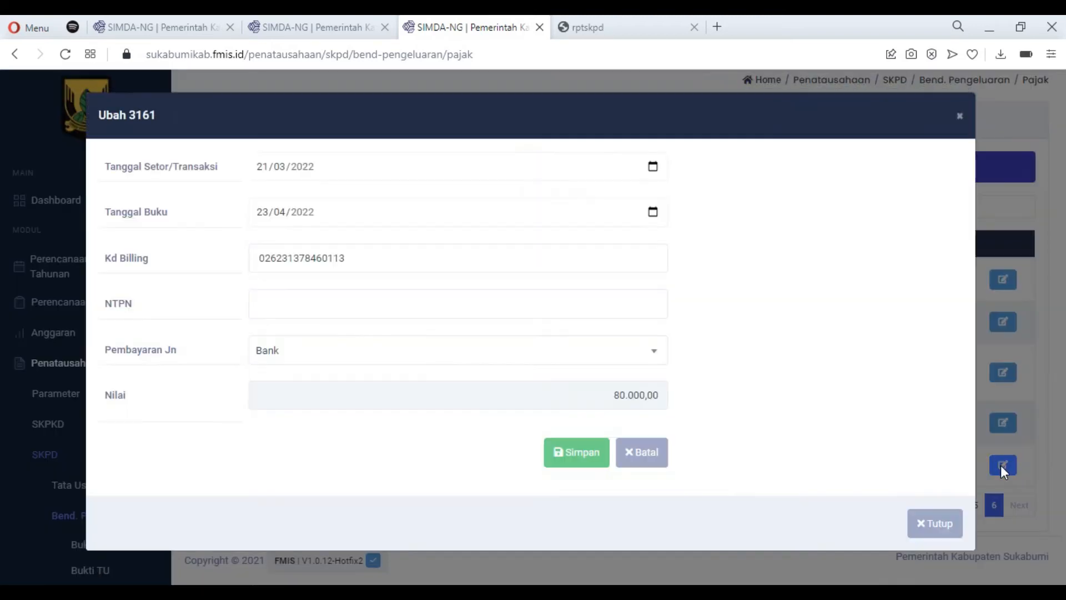
left_click(293, 304)
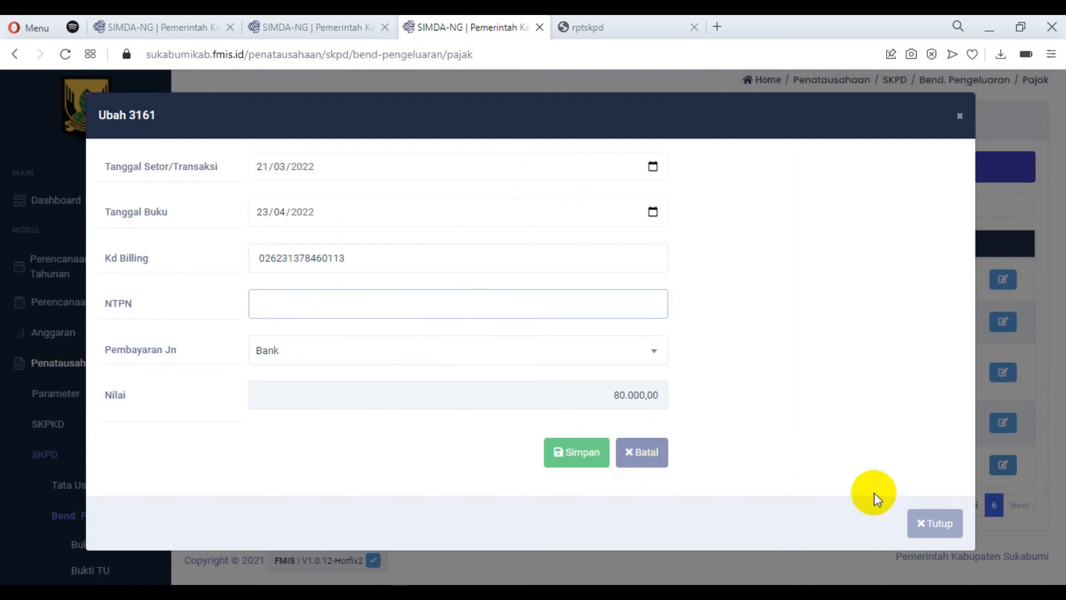
left_click(944, 523)
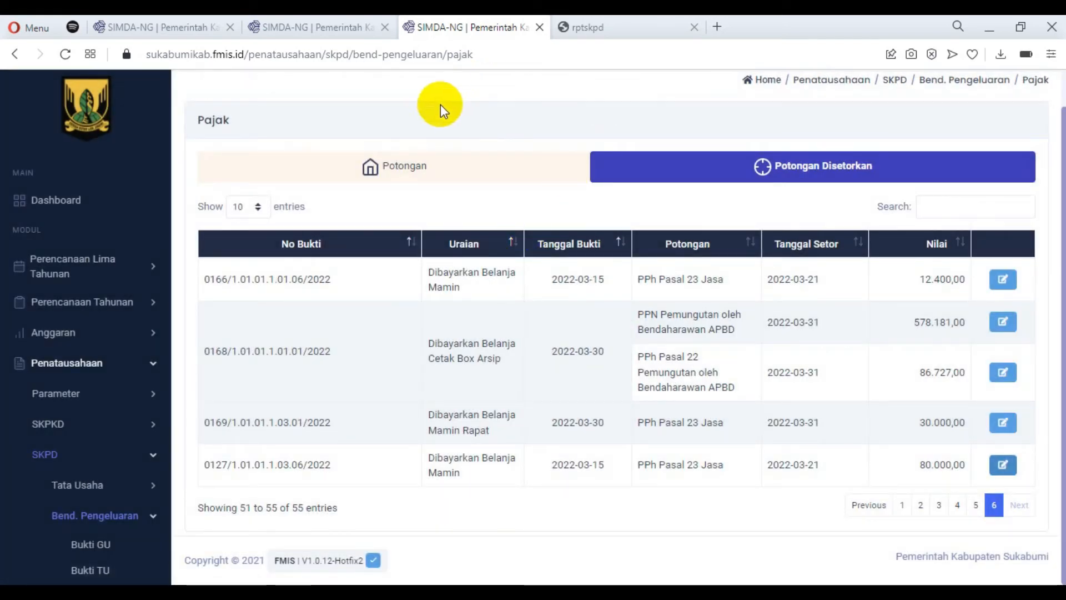
Return to the v1.0.12 release notes and highlight the Laporan Tata Usaha and Laporan Dokumen Kendali entries.
left_click(158, 28)
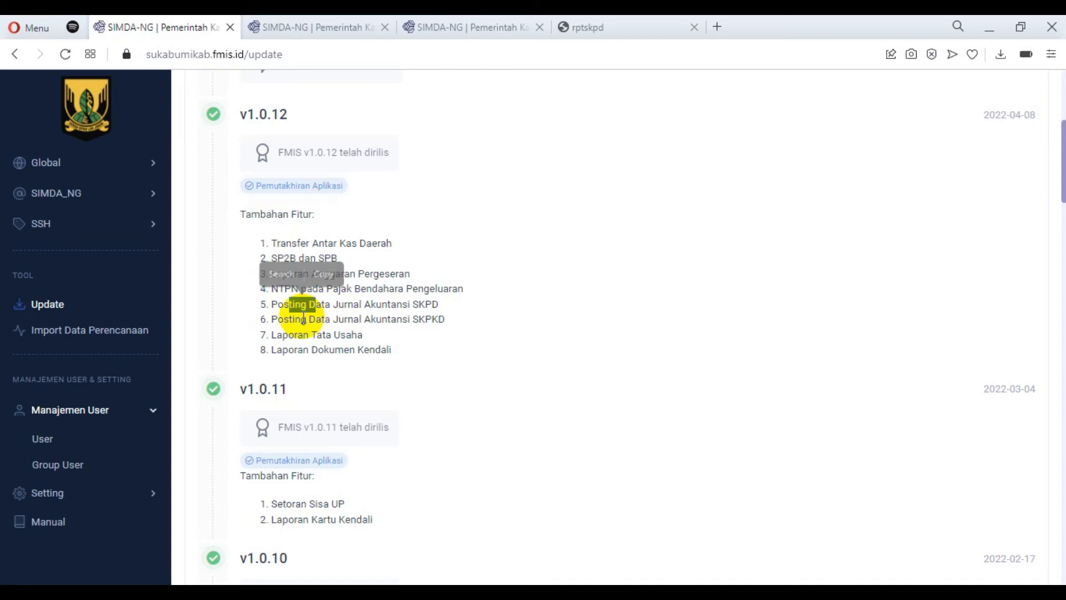
left_click_drag(295, 318, 310, 342)
left_click(266, 346)
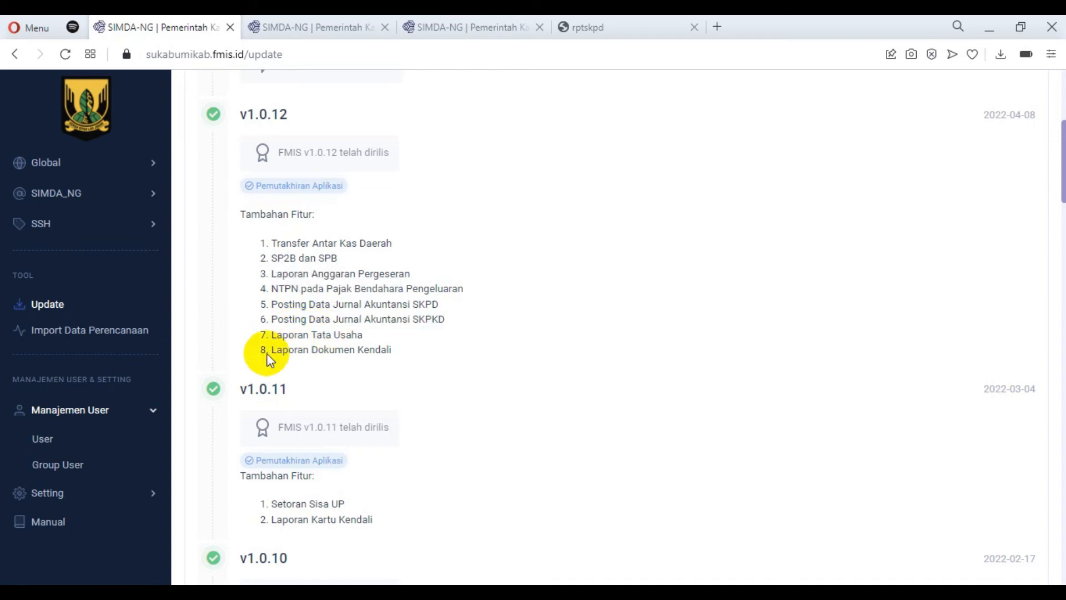
left_click_drag(275, 334, 313, 339)
left_click_drag(350, 341, 405, 360)
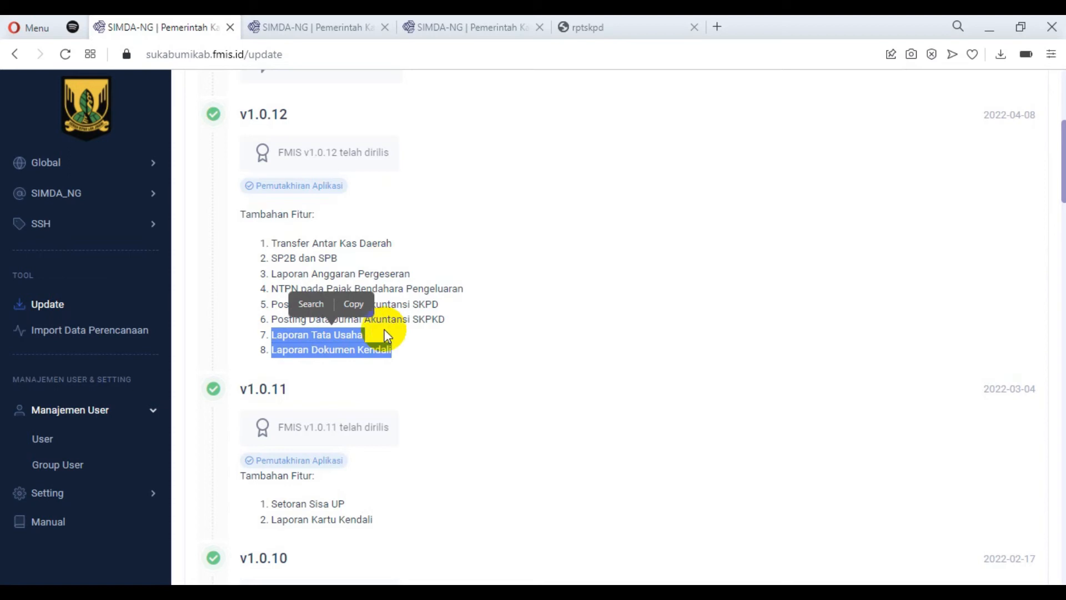
Go back to the Penatausahaan module and open the Dokumen Kendali page for Bend. Pengeluaran under Laporan SKPD.
left_click(459, 18)
scroll(154, 439, "down", 3)
left_click(149, 361)
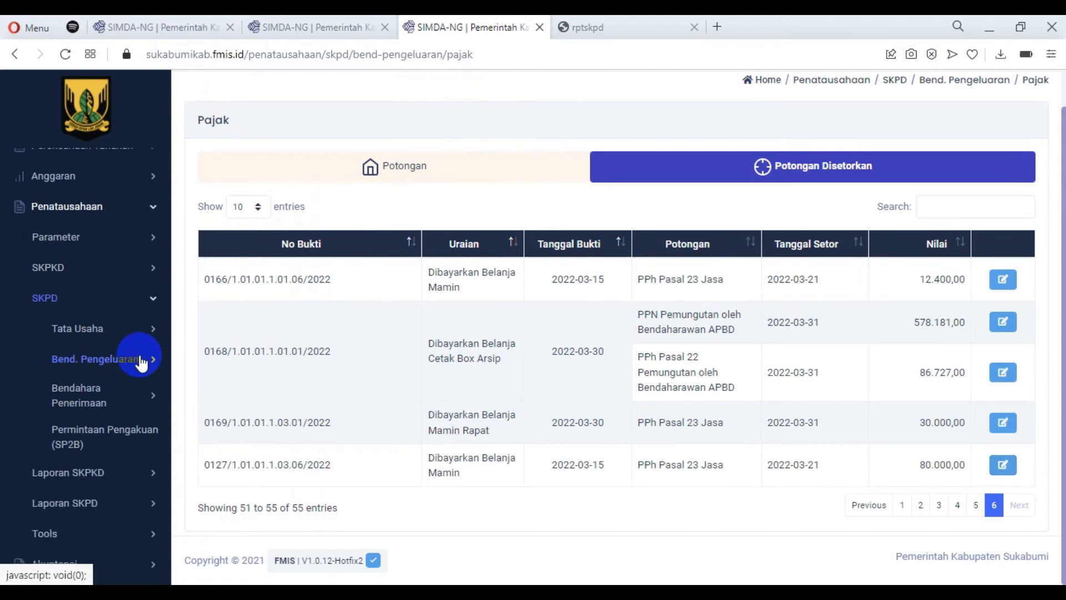
left_click(151, 301)
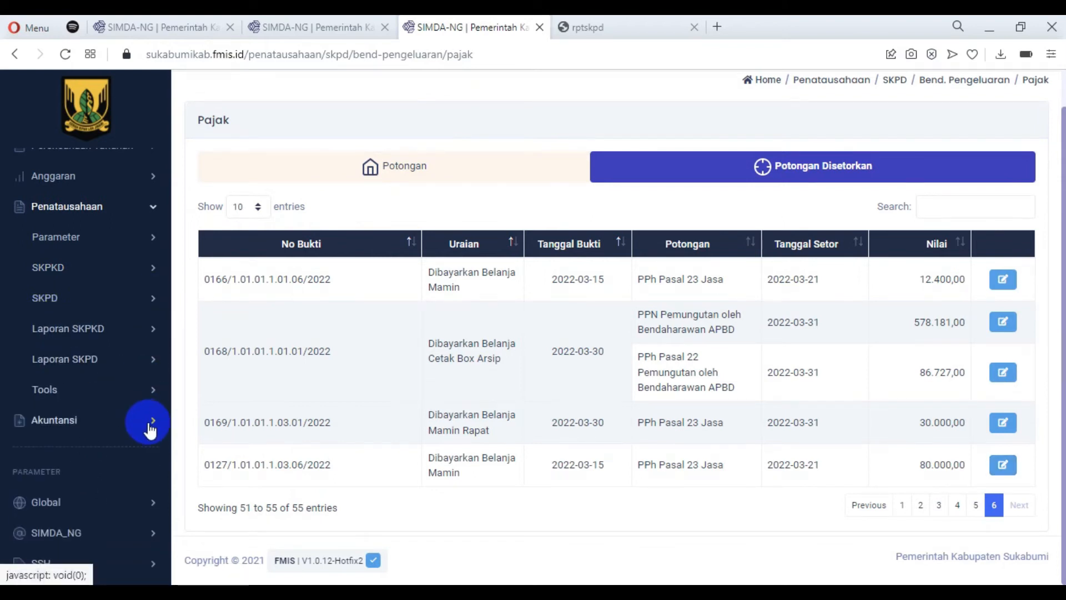
left_click(151, 359)
left_click(153, 417)
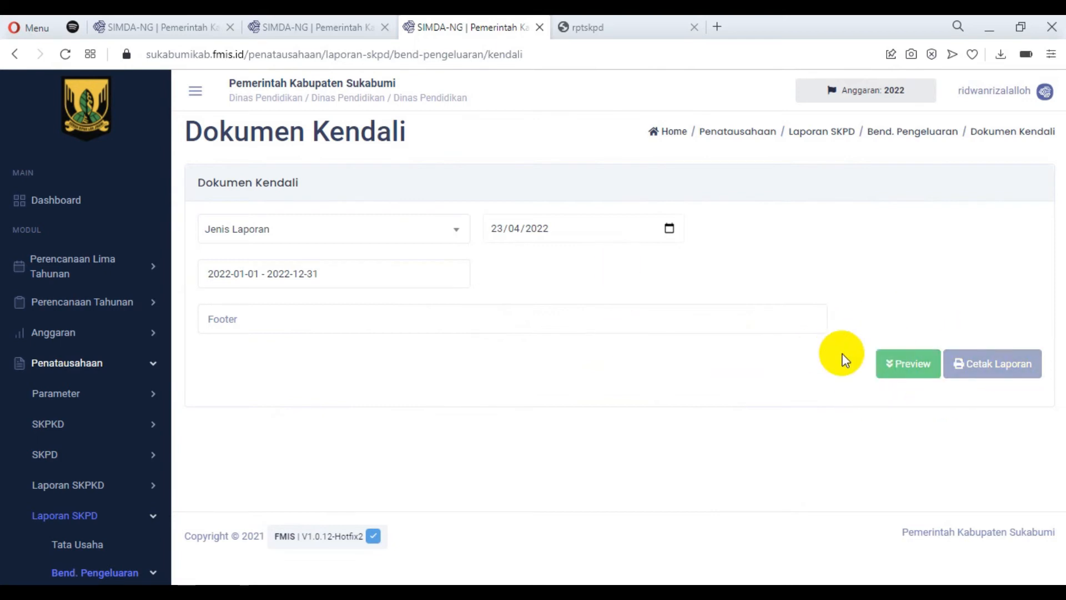
Set the report type to Kartu Kendali Sub Kegiatan and generate the printable report.
left_click(350, 227)
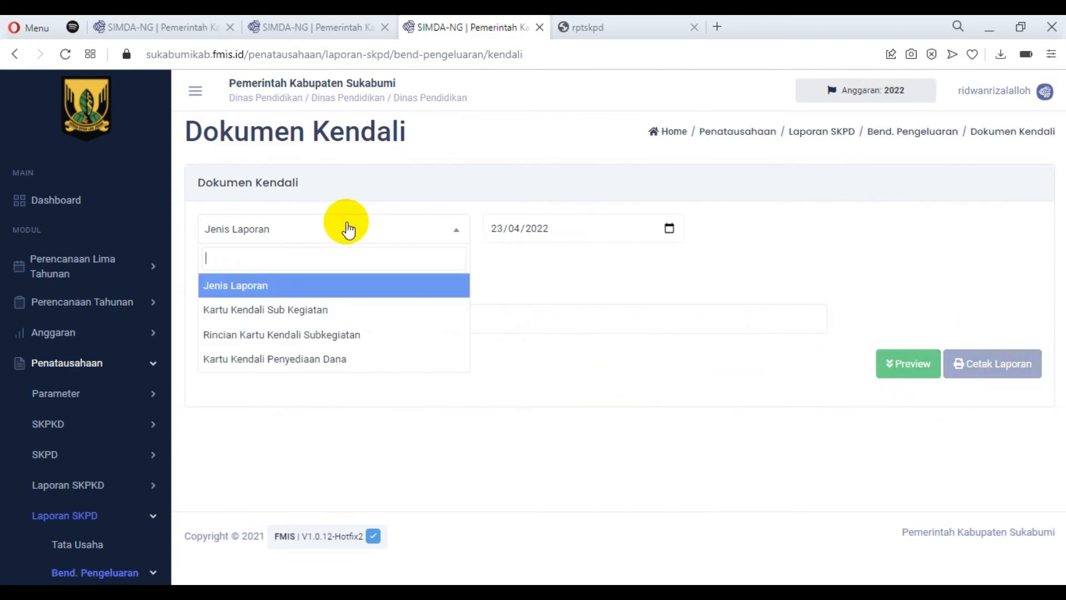
left_click(324, 316)
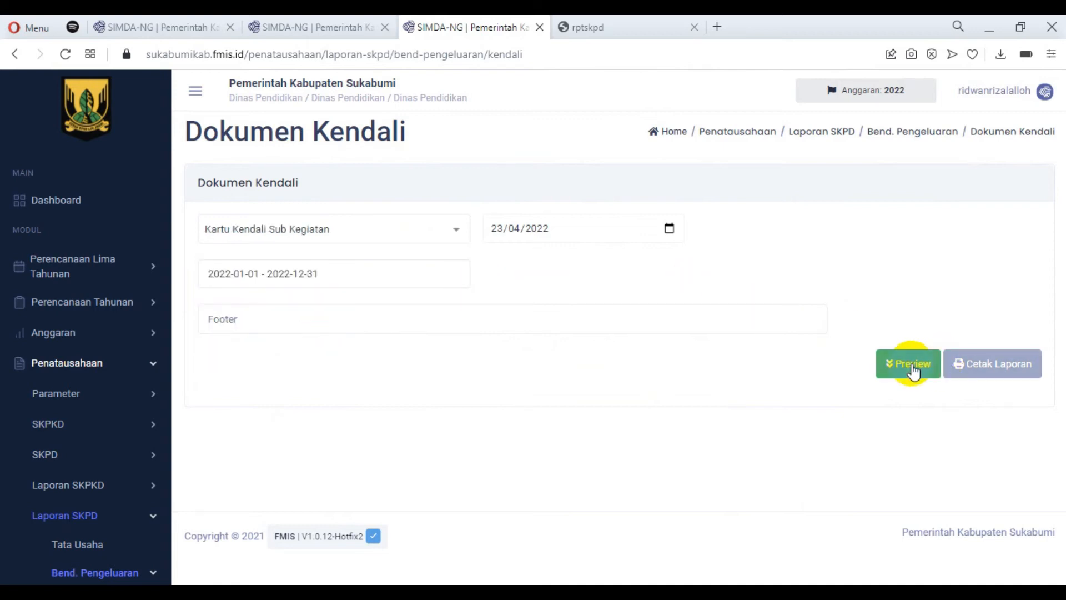
left_click(995, 368)
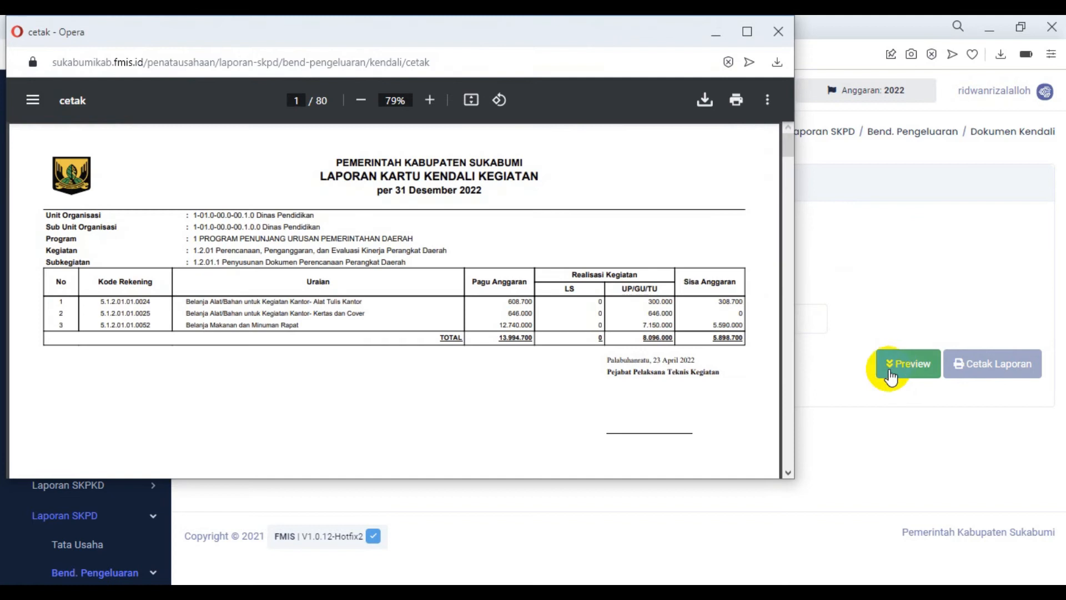
Preview the Kartu Kendali Sub Kegiatan report on the page and look through its table.
left_click(912, 365)
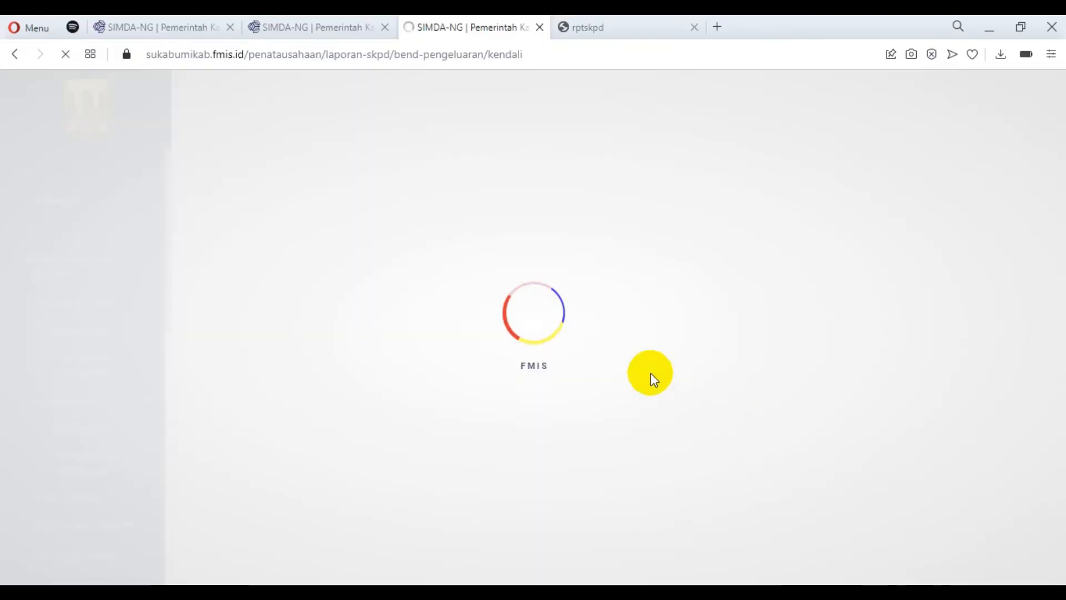
scroll(644, 331, "down", 4)
scroll(644, 331, "down", 10)
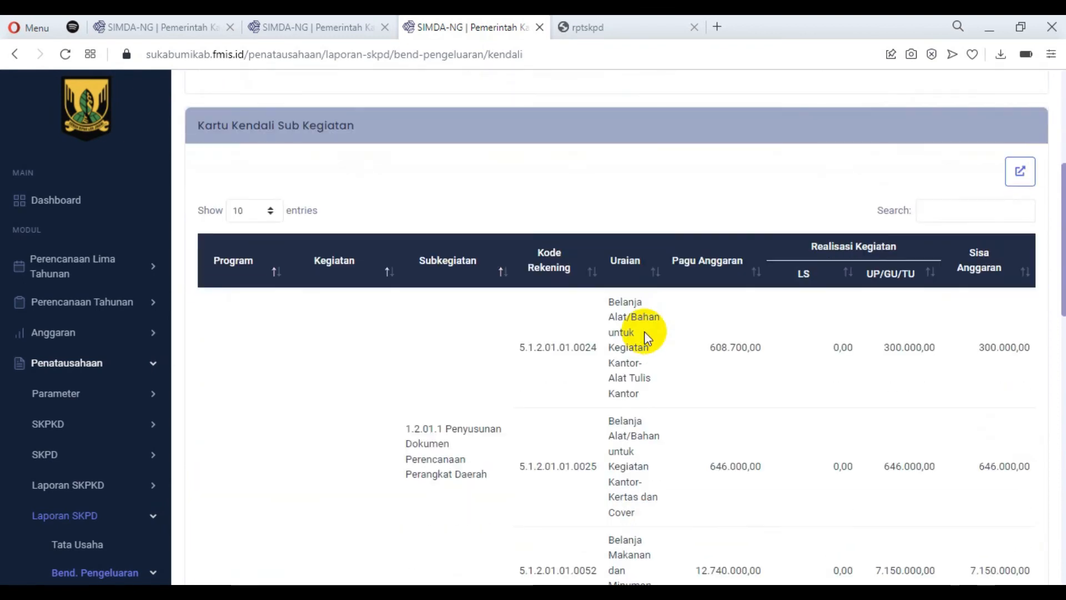
scroll(659, 308, "down", 4)
scroll(661, 311, "up", 15)
scroll(675, 372, "up", 3)
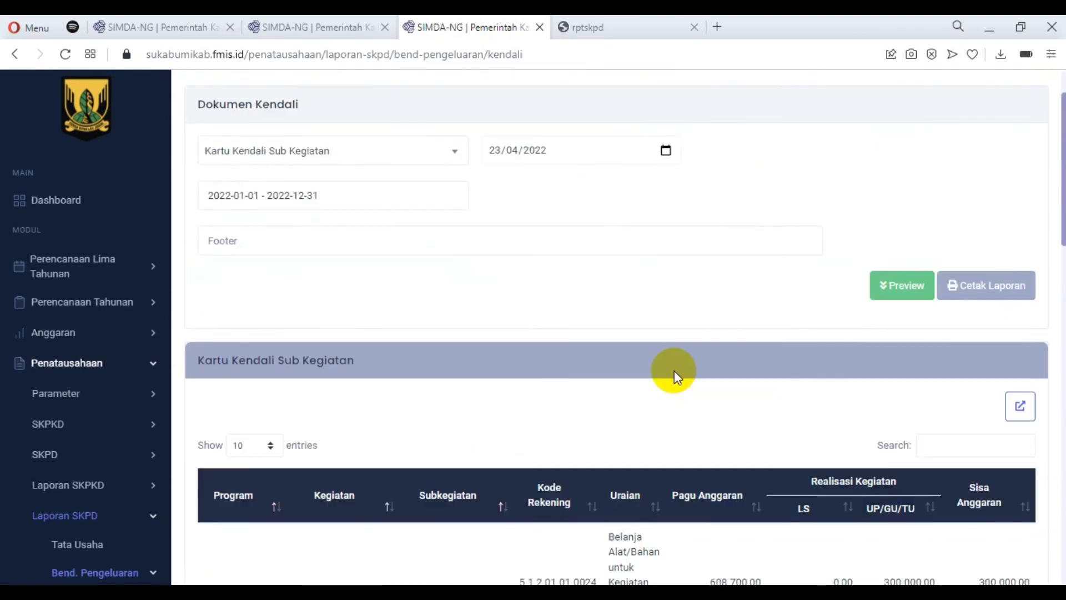
scroll(666, 393, "down", 4)
scroll(749, 391, "up", 6)
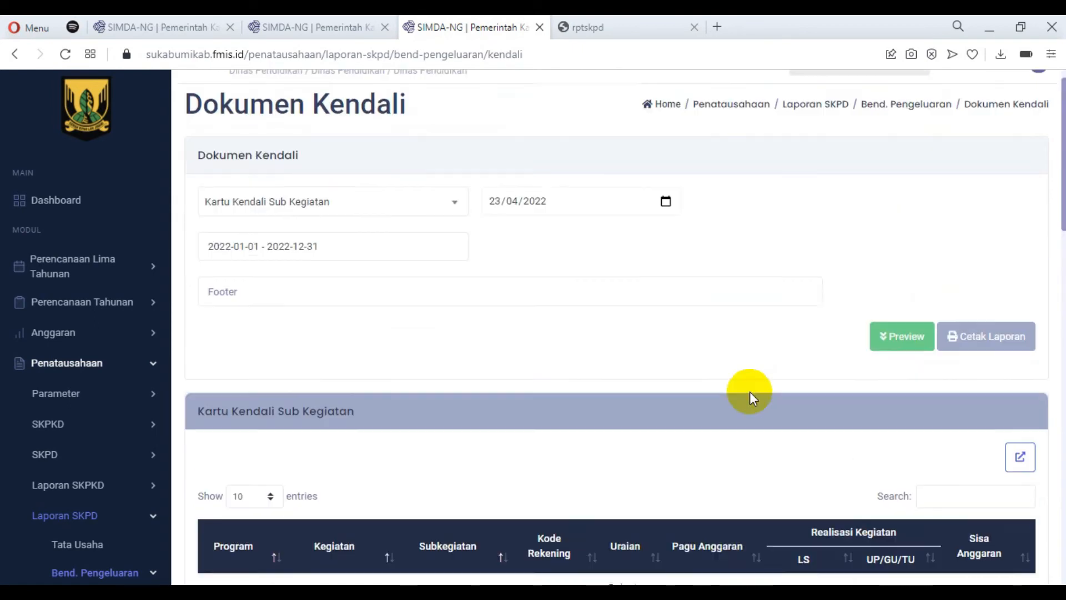
Switch the Dokumen Kendali report type to Kartu Kendali Penyediaan Dana, preview it and examine the result.
left_click(333, 236)
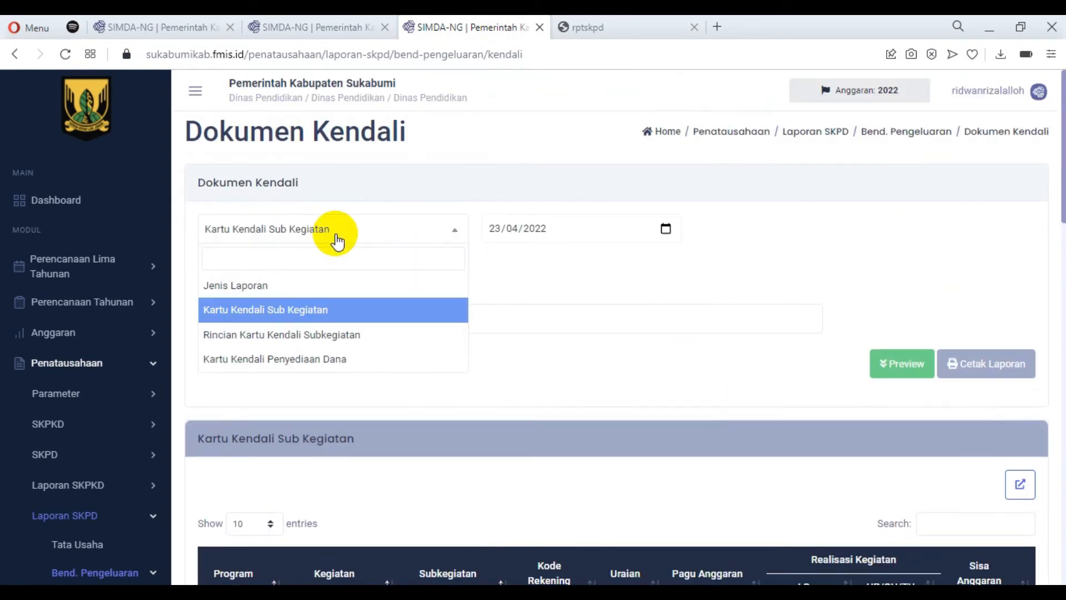
left_click(327, 336)
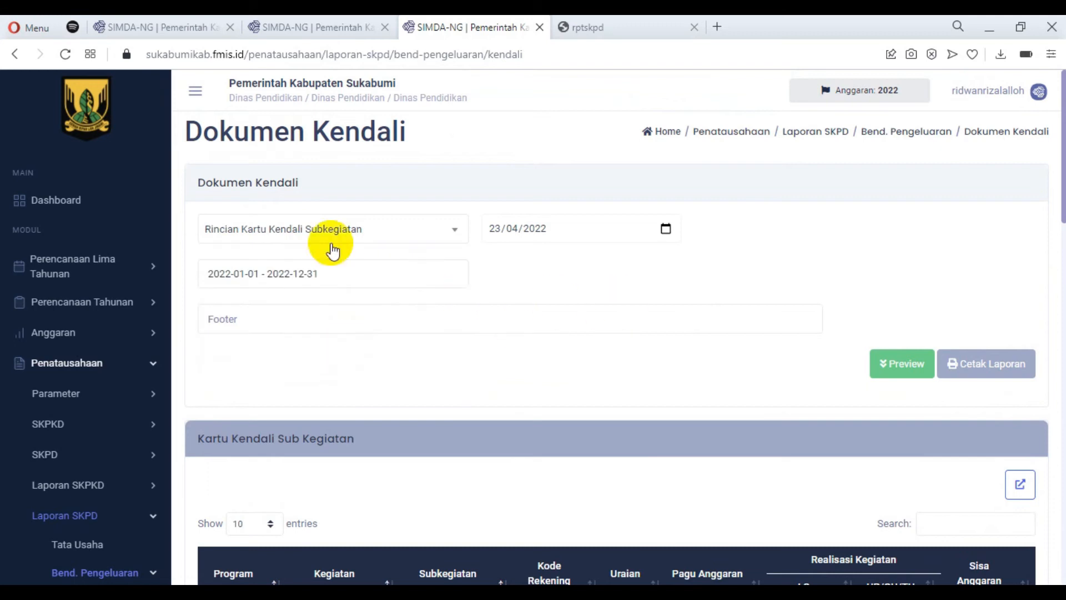
left_click(409, 233)
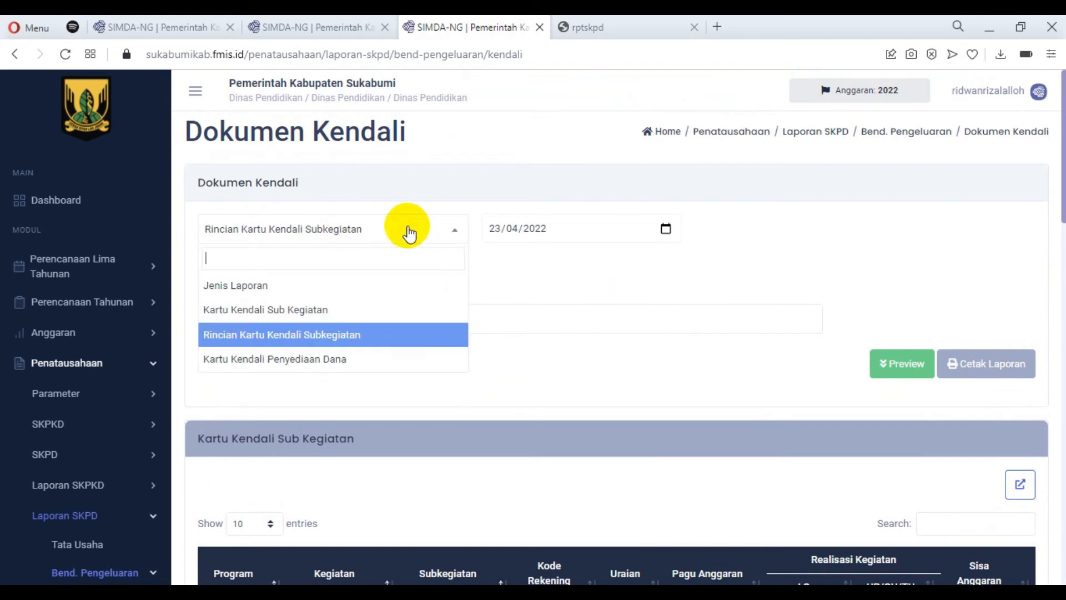
left_click(298, 361)
left_click(892, 370)
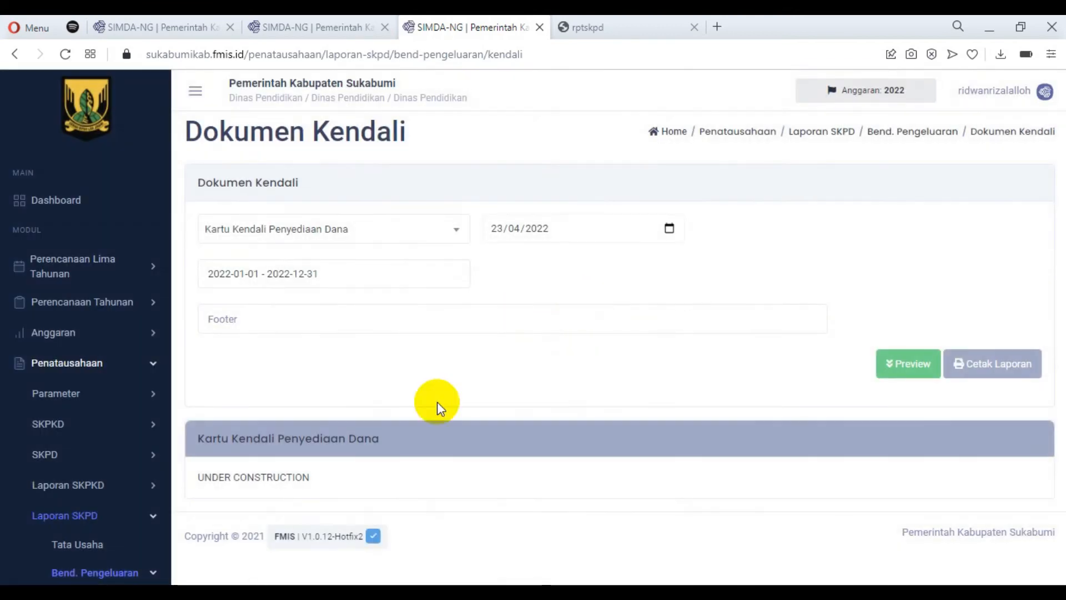
left_click_drag(212, 477, 308, 484)
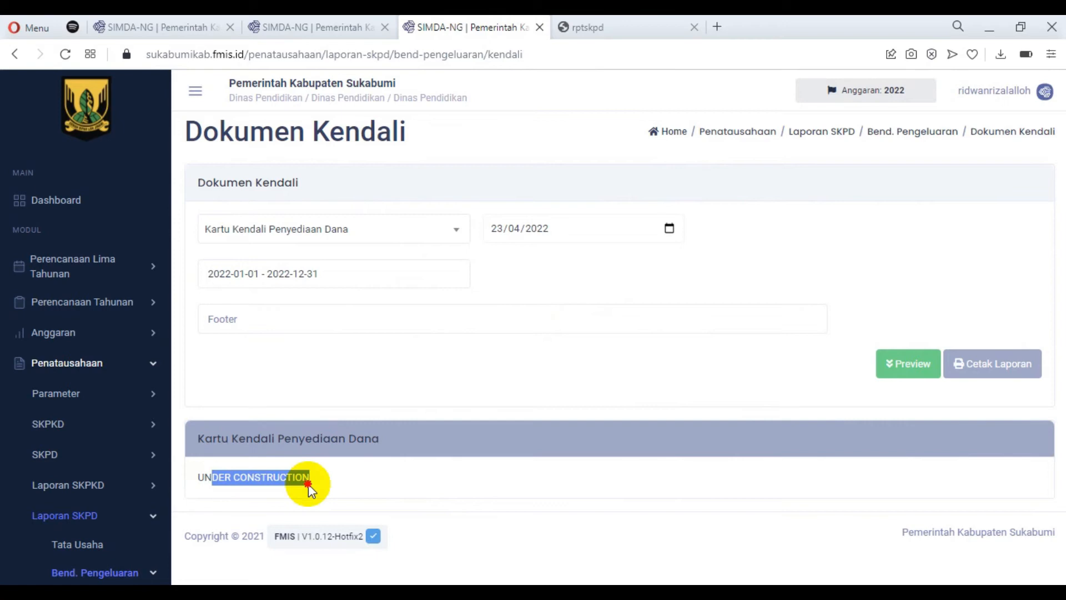
left_click(491, 366)
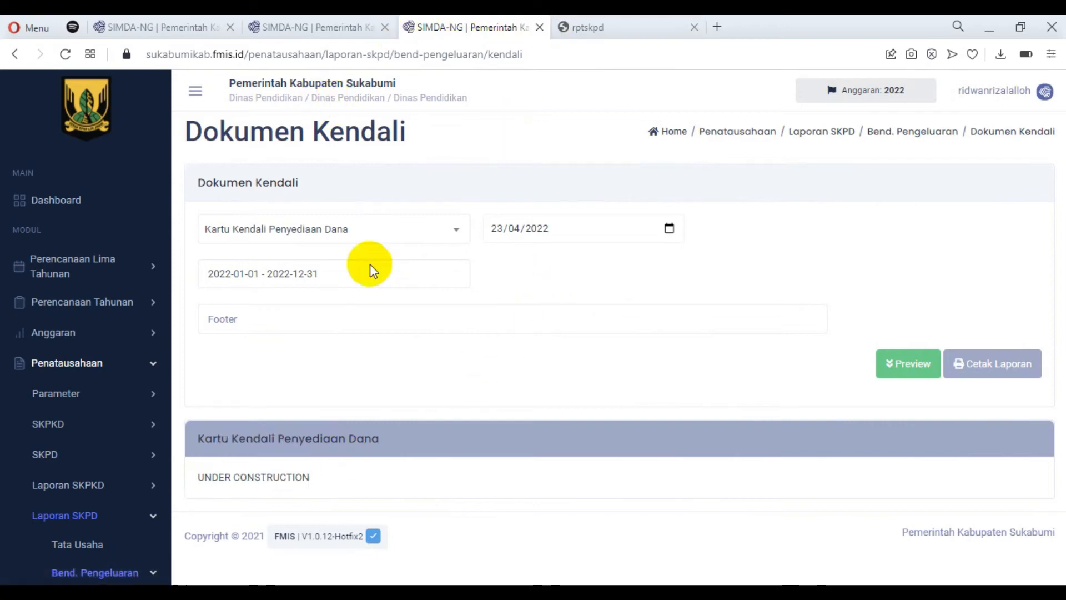
Recheck the Laporan Tata Usaha entry in the v1.0.12 release notes and open the Tata Usaha page under Laporan SKPD.
left_click(186, 30)
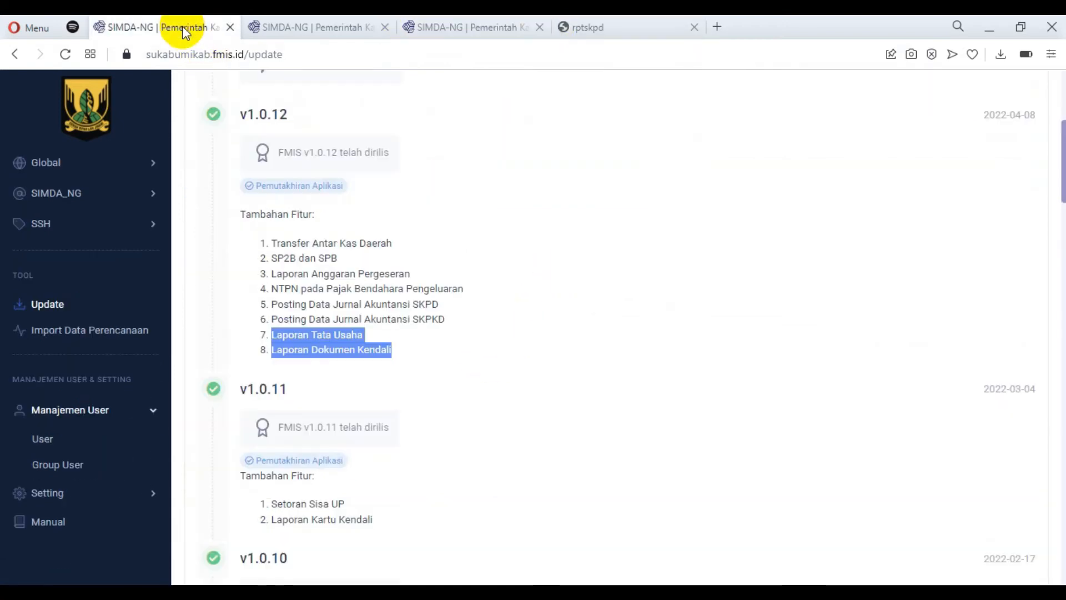
left_click(356, 338)
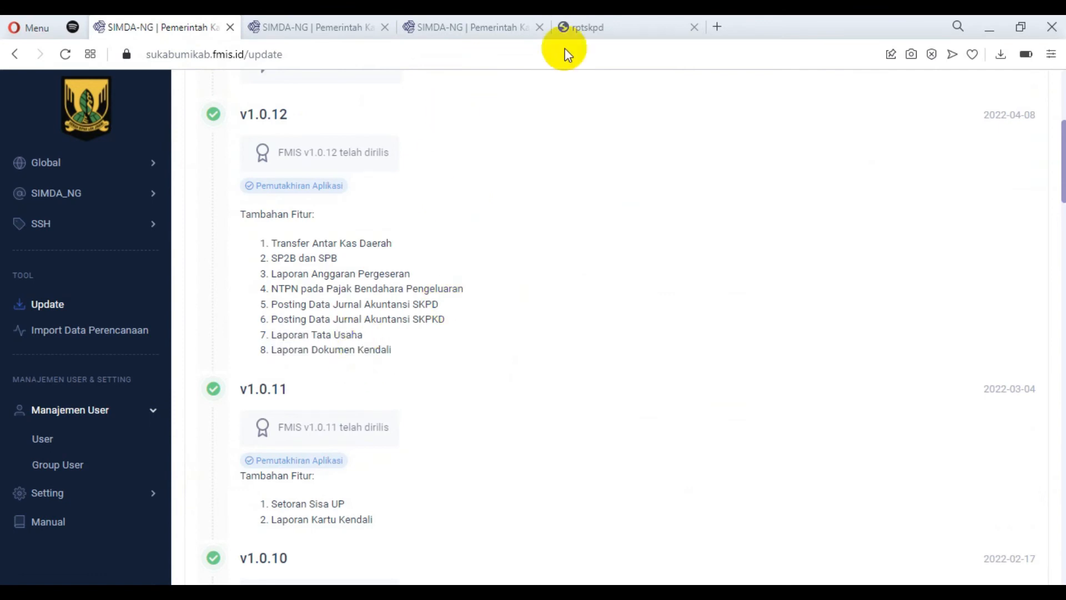
left_click(445, 27)
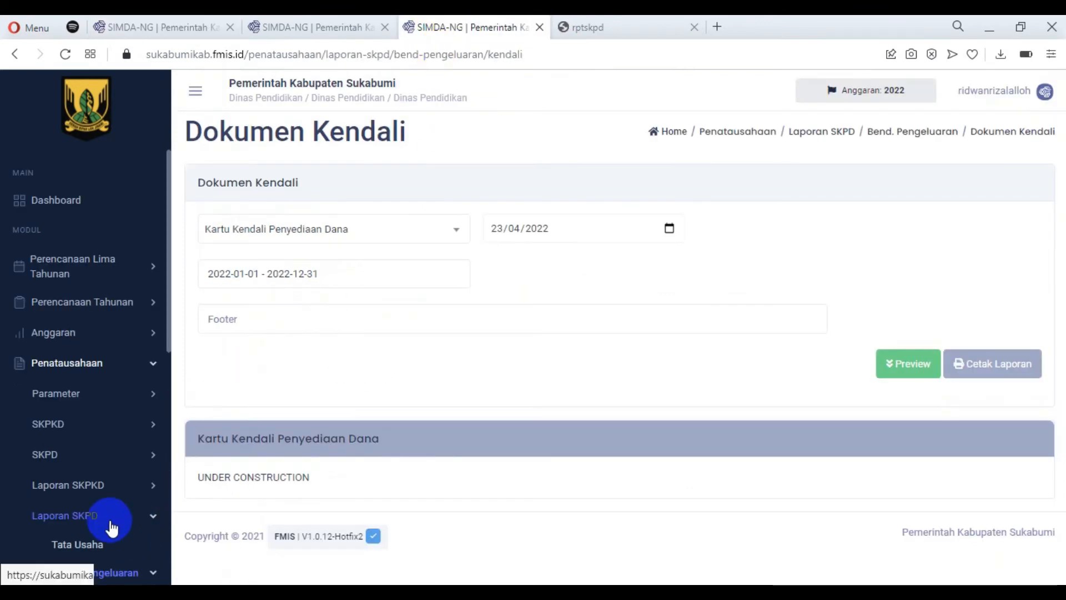
scroll(153, 477, "down", 3)
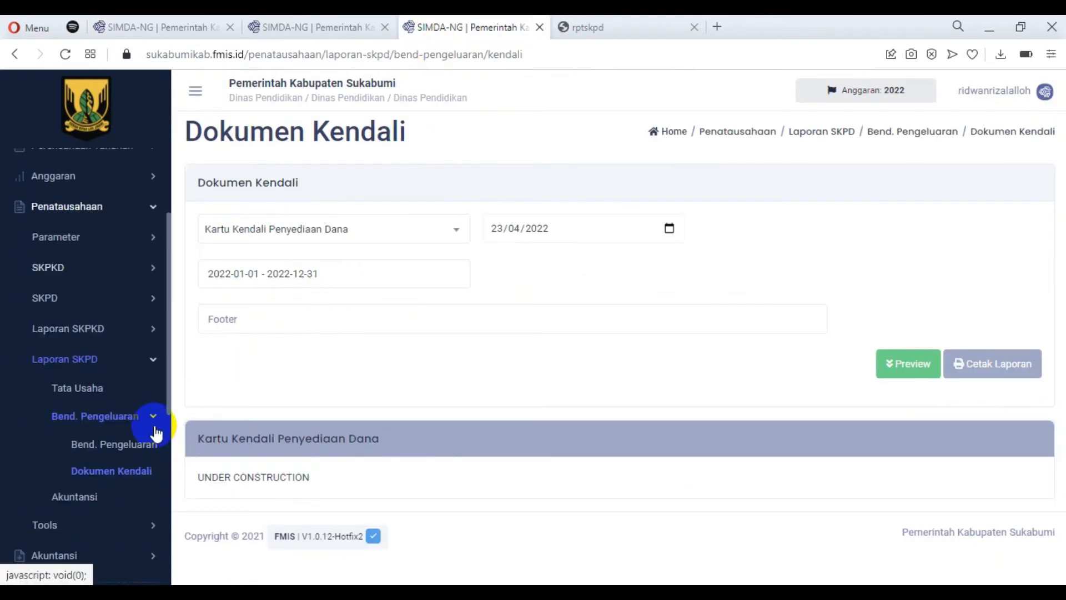
left_click(93, 399)
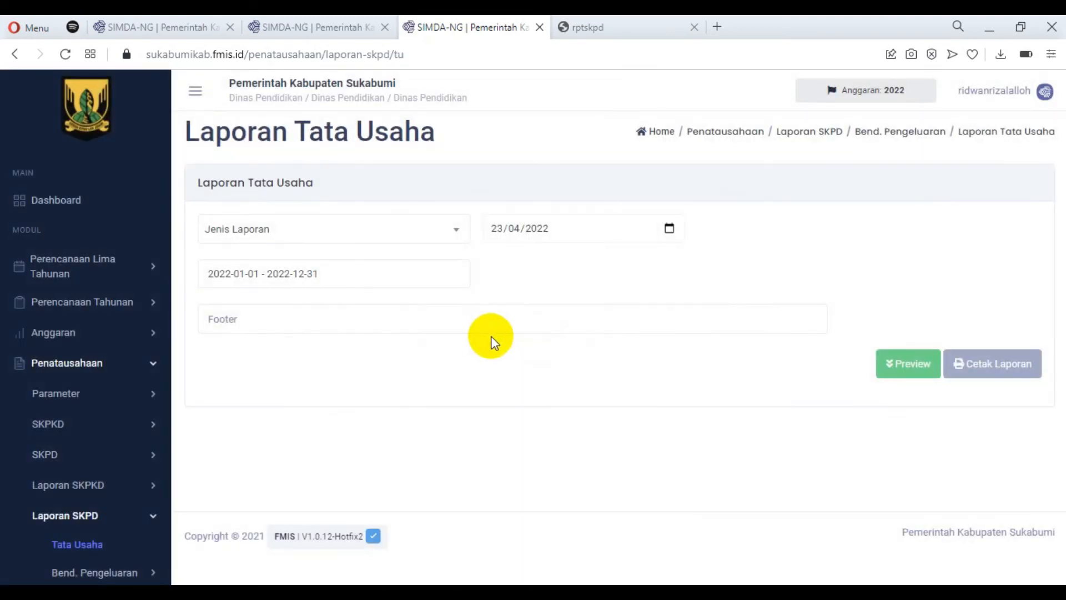
Review the report types offered for Laporan Tata Usaha without choosing one.
left_click(351, 229)
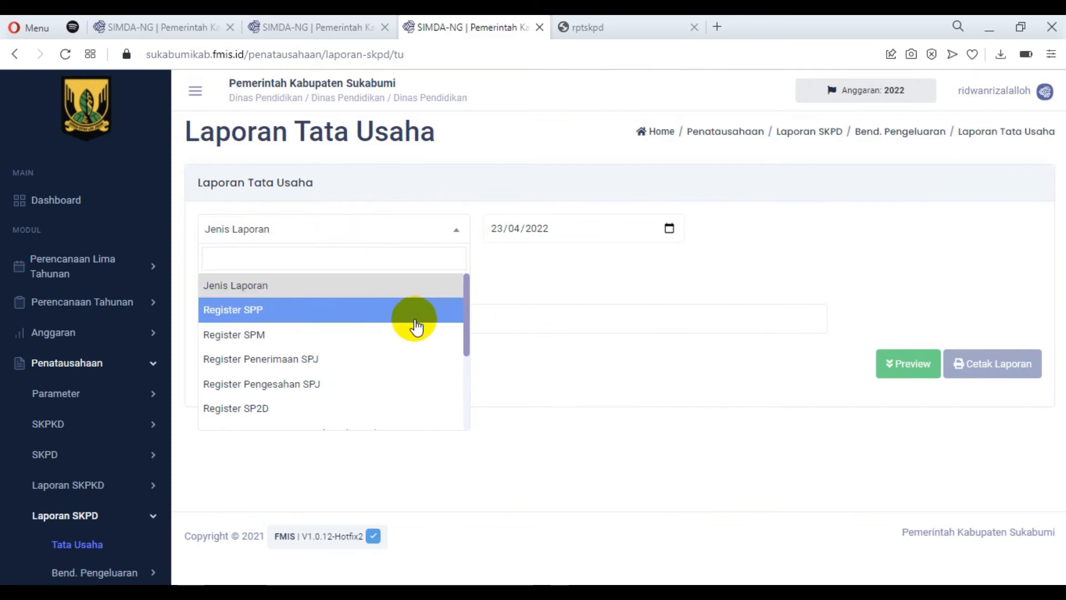
scroll(403, 320, "down", 2)
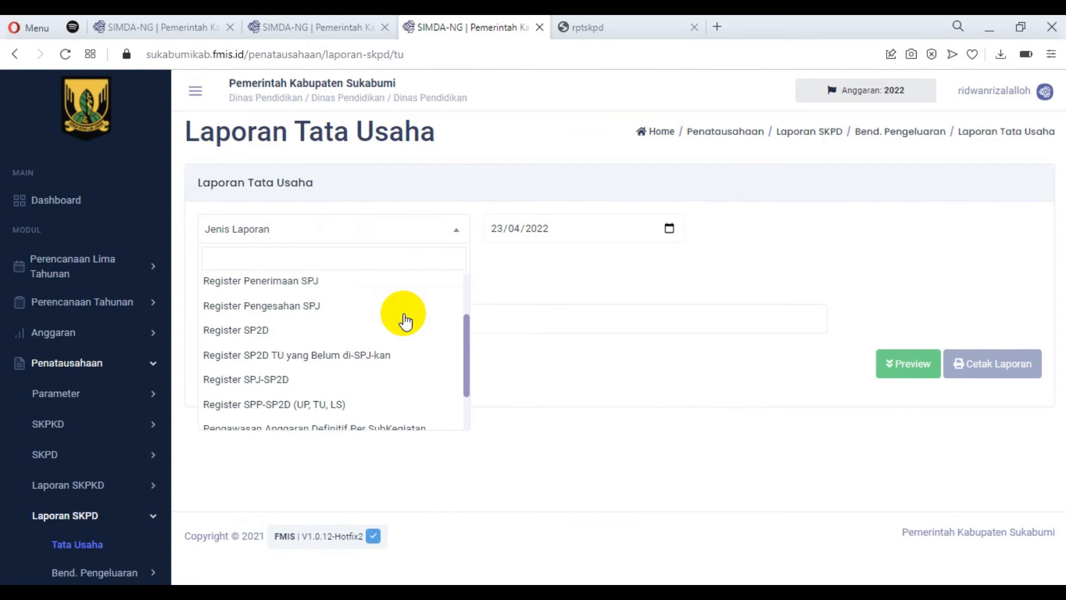
scroll(405, 321, "down", 2)
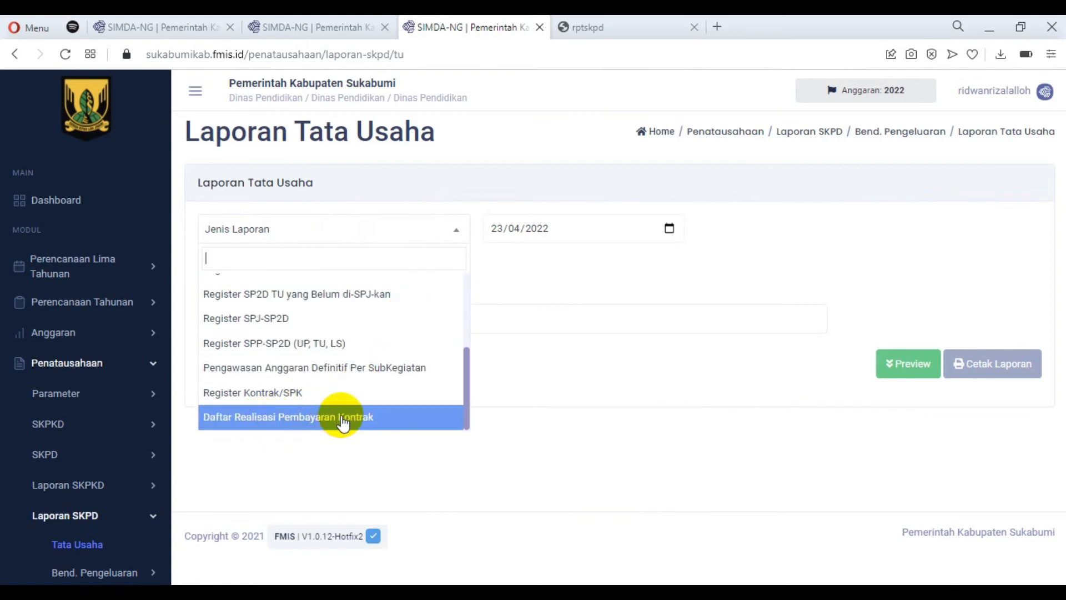
left_click(619, 423)
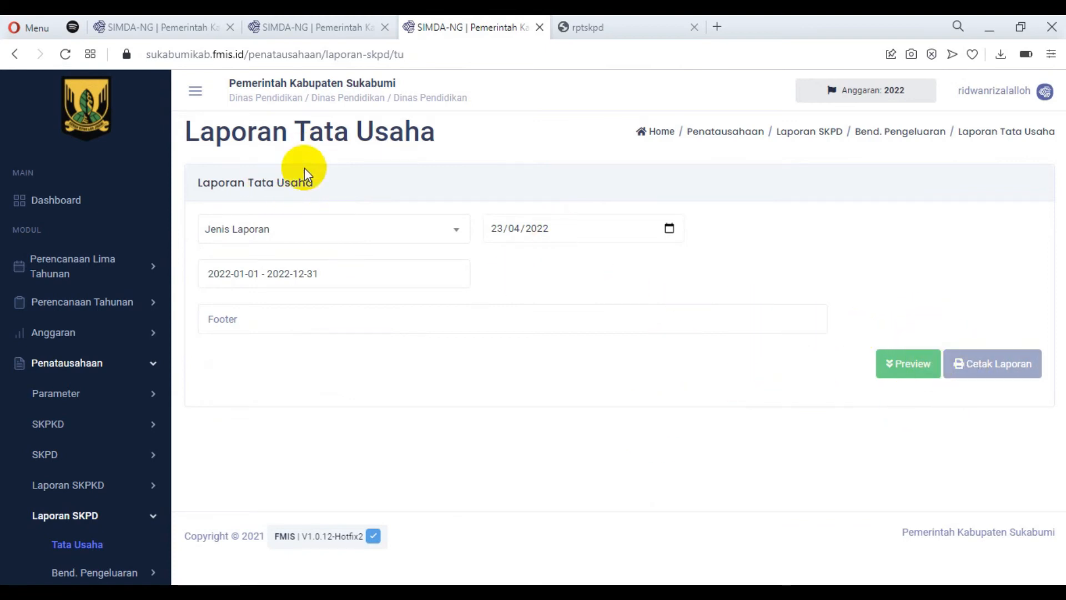
Set the report type to Register SPP, preview the report and look through the listed SPP entries.
left_click(362, 227)
left_click(261, 309)
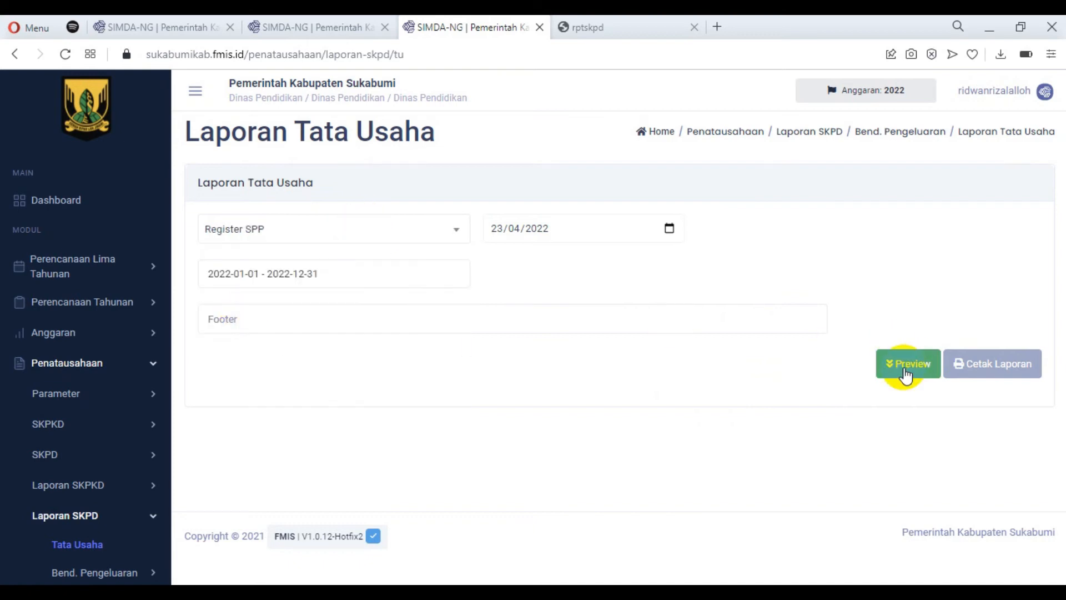
scroll(577, 389, "down", 8)
scroll(586, 371, "down", 2)
scroll(585, 369, "up", 6)
scroll(577, 373, "down", 1)
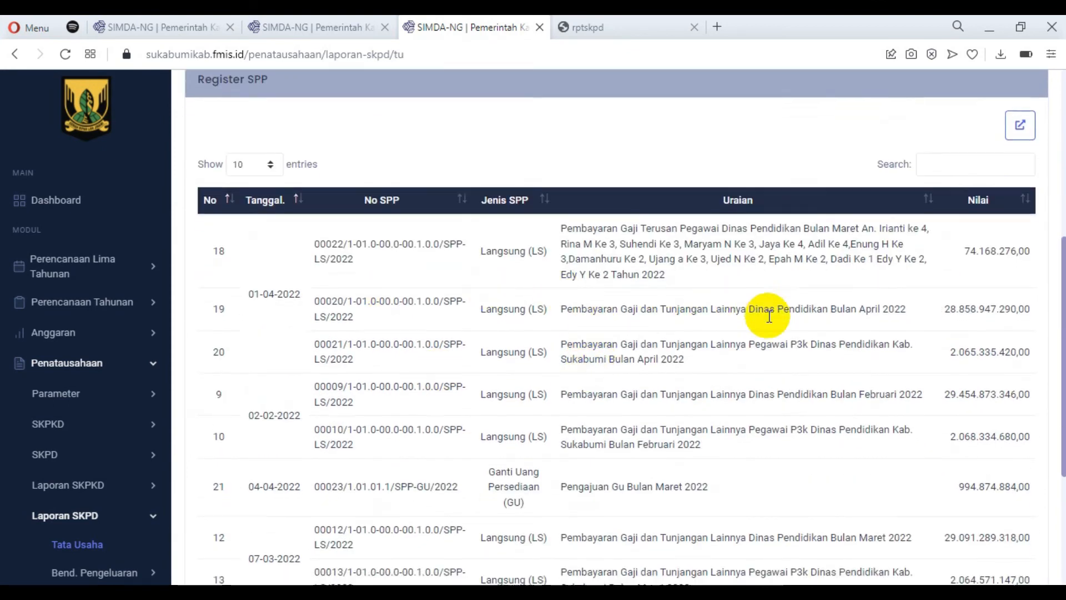
scroll(761, 304, "up", 4)
scroll(774, 312, "up", 3)
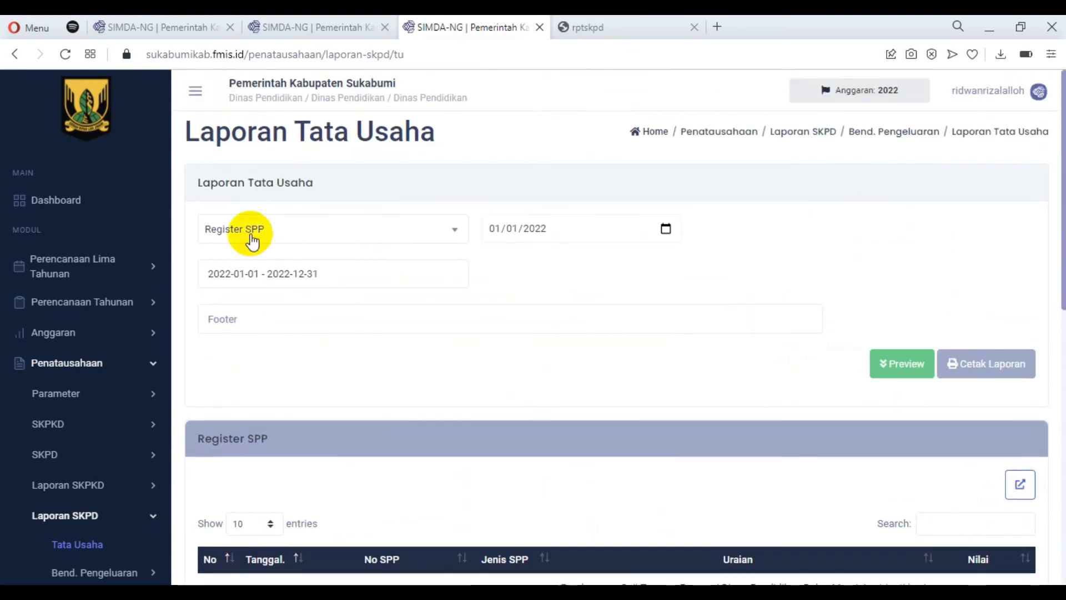
Set the report type to Daftar Realisasi Pembayaran Kontrak, preview the report and look through the listed contracts.
left_click(371, 238)
scroll(381, 313, "down", 5)
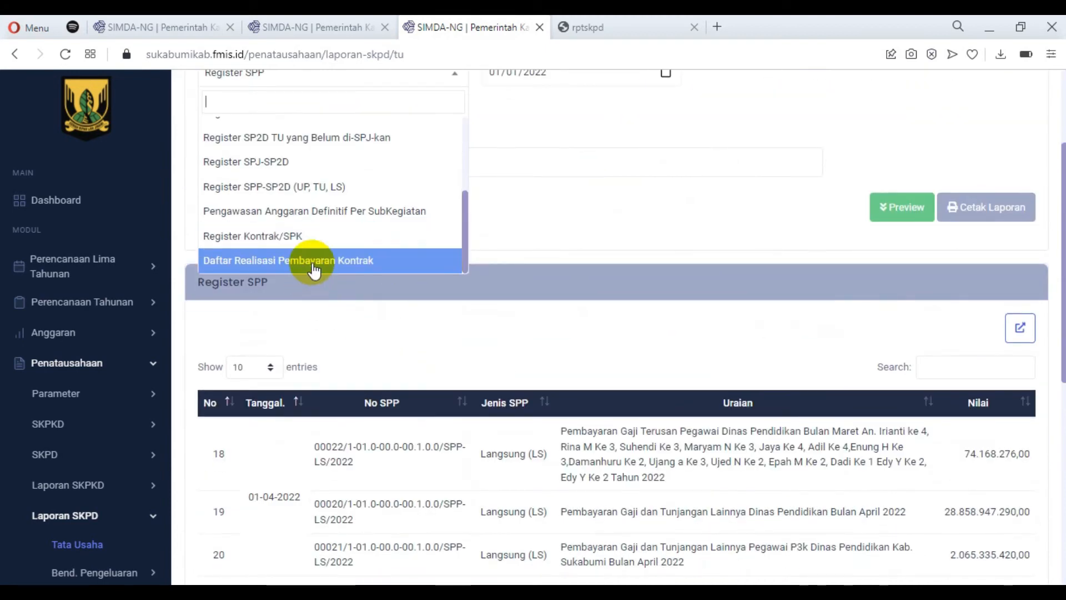
left_click(314, 260)
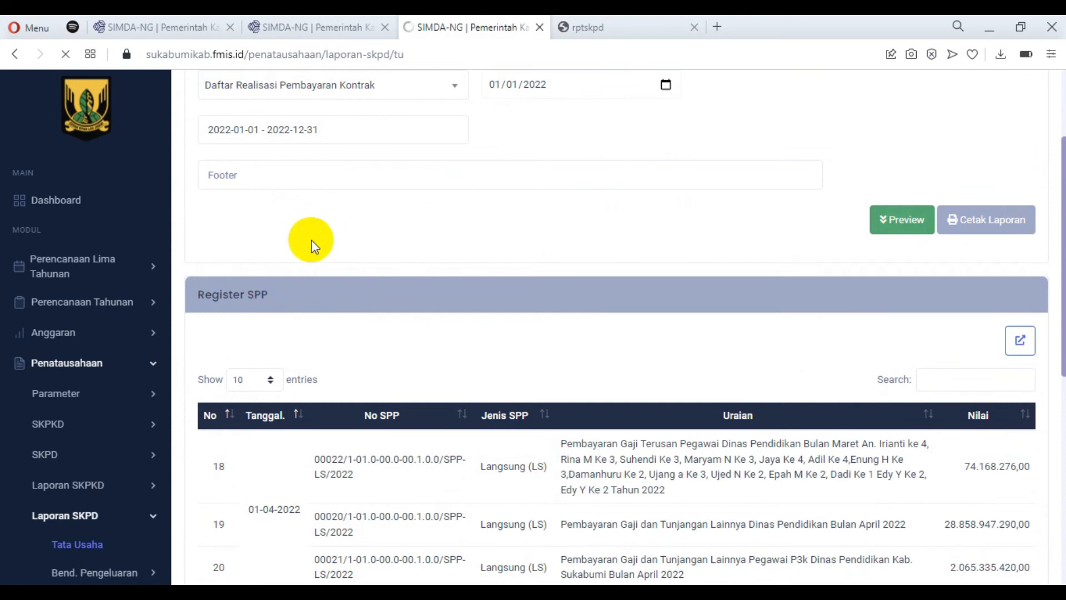
scroll(661, 264, "down", 5)
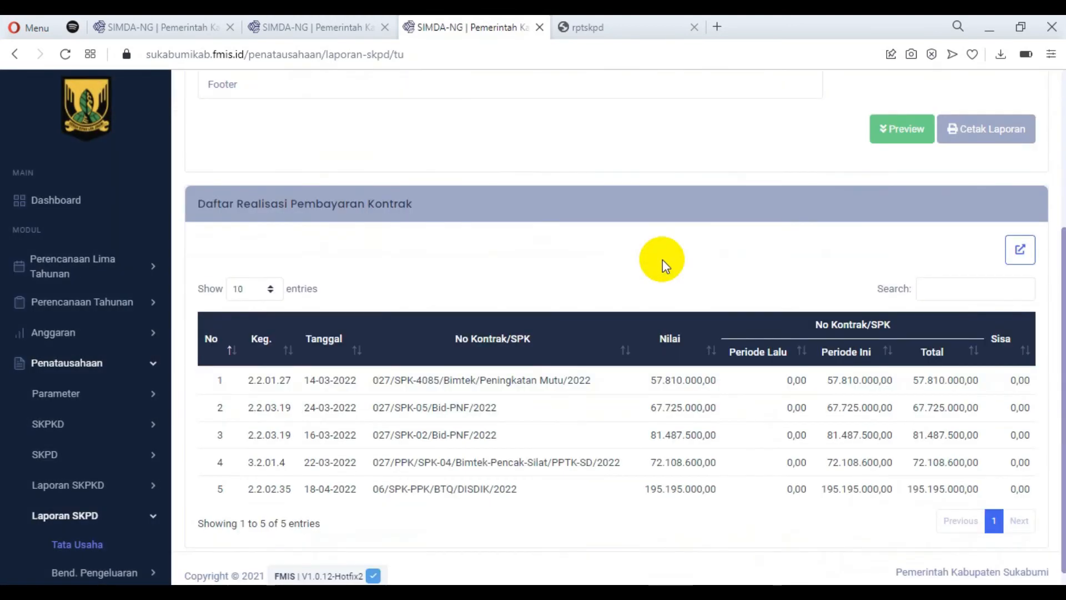
scroll(470, 282, "up", 5)
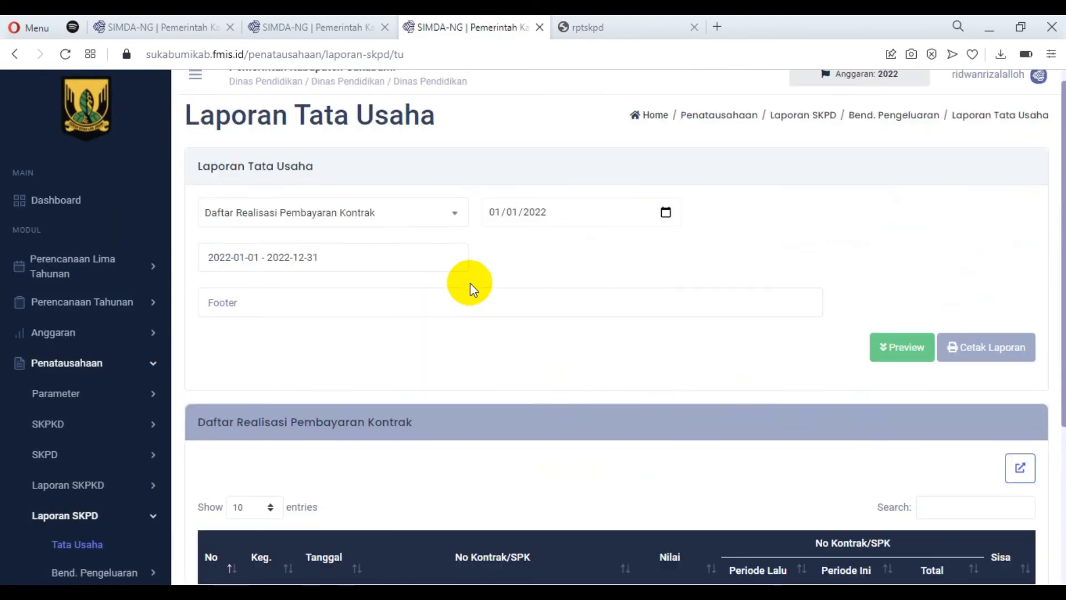
Return to the release notes and review the features added in v1.0.12.
left_click(310, 23)
left_click(131, 22)
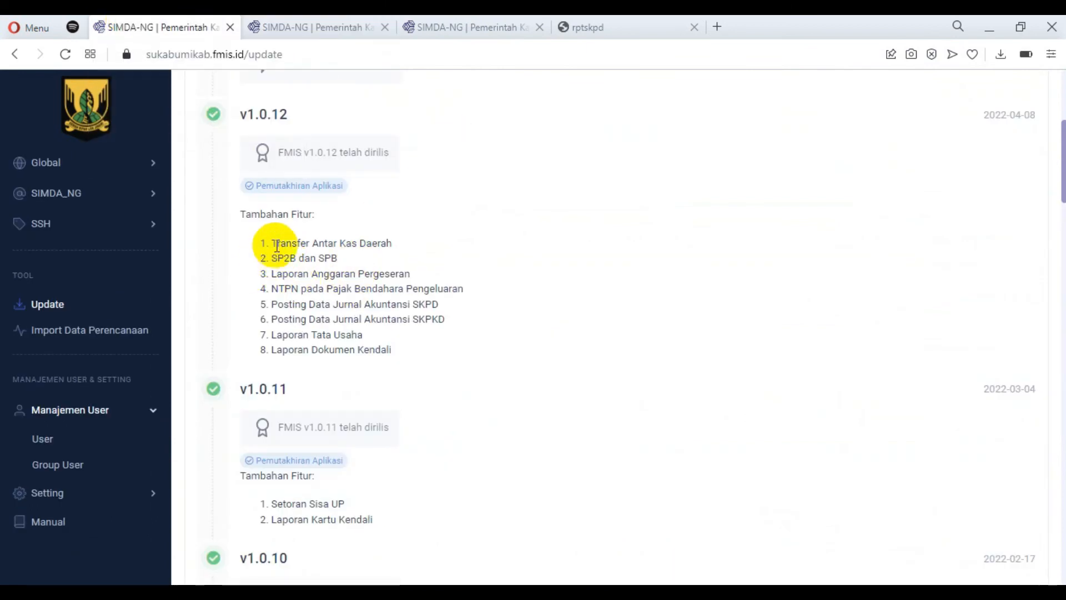
left_click_drag(284, 277, 333, 288)
left_click_drag(276, 337, 347, 352)
left_click(498, 318)
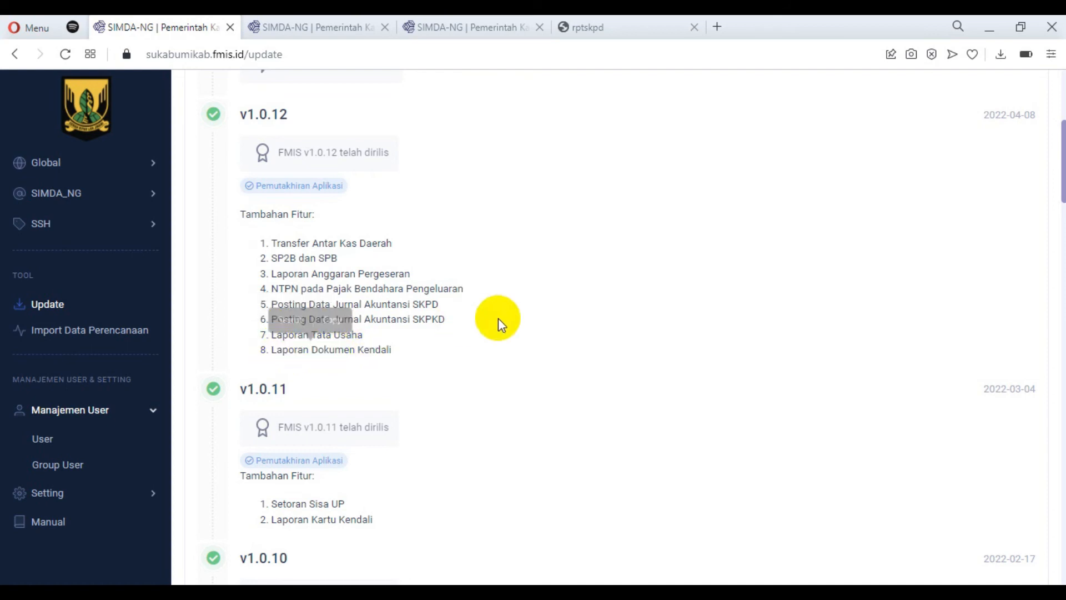
Open the Kontrak/SPK page under Penatausahaan, SKPD, Tata Usaha.
scroll(205, 268, "up", 3)
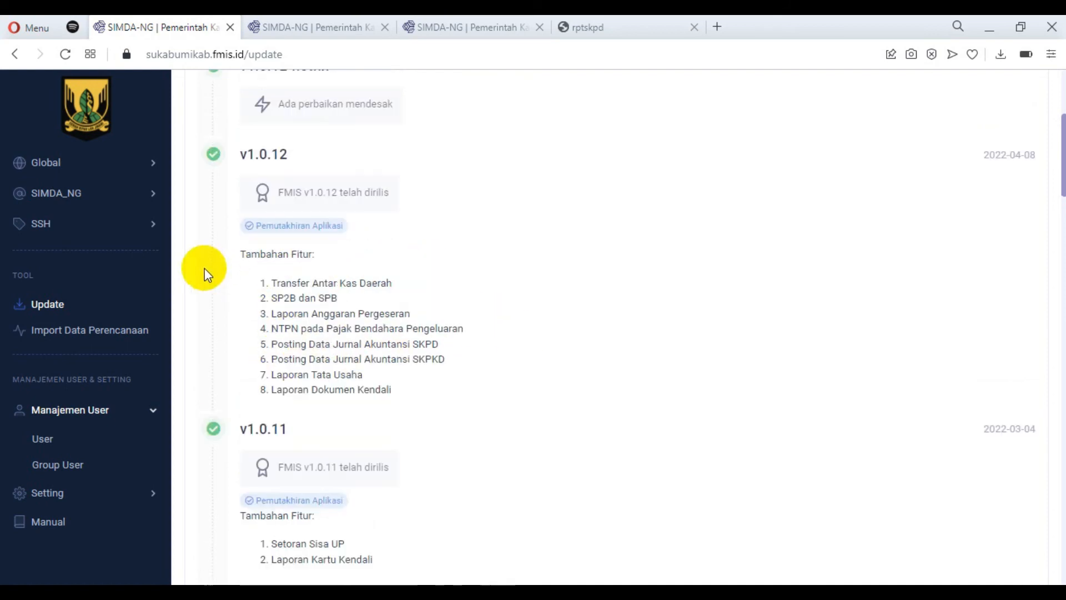
scroll(122, 287, "up", 3)
scroll(121, 287, "up", 2)
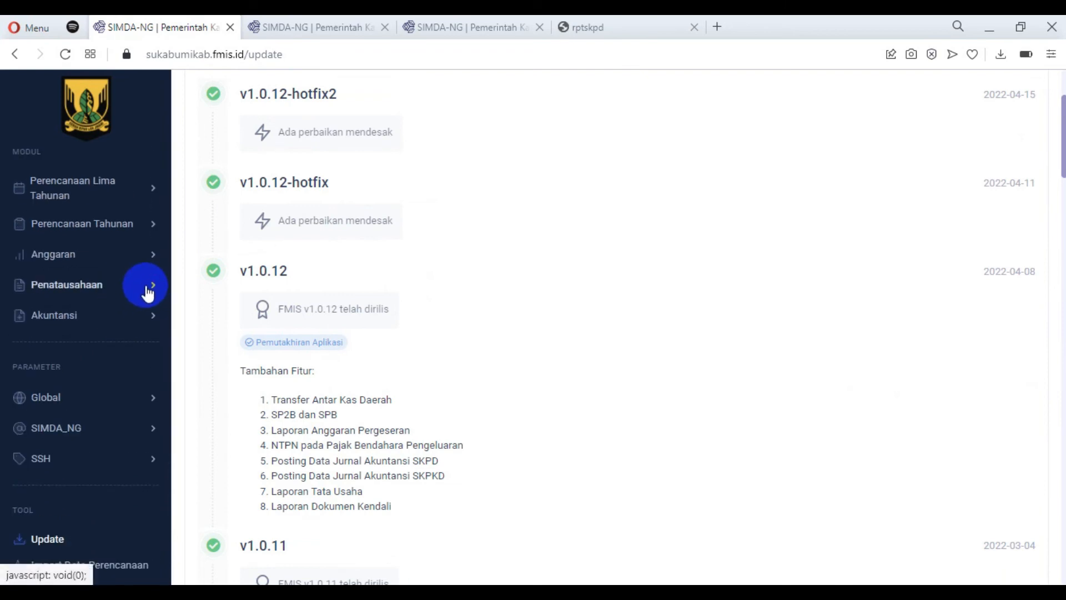
left_click(148, 293)
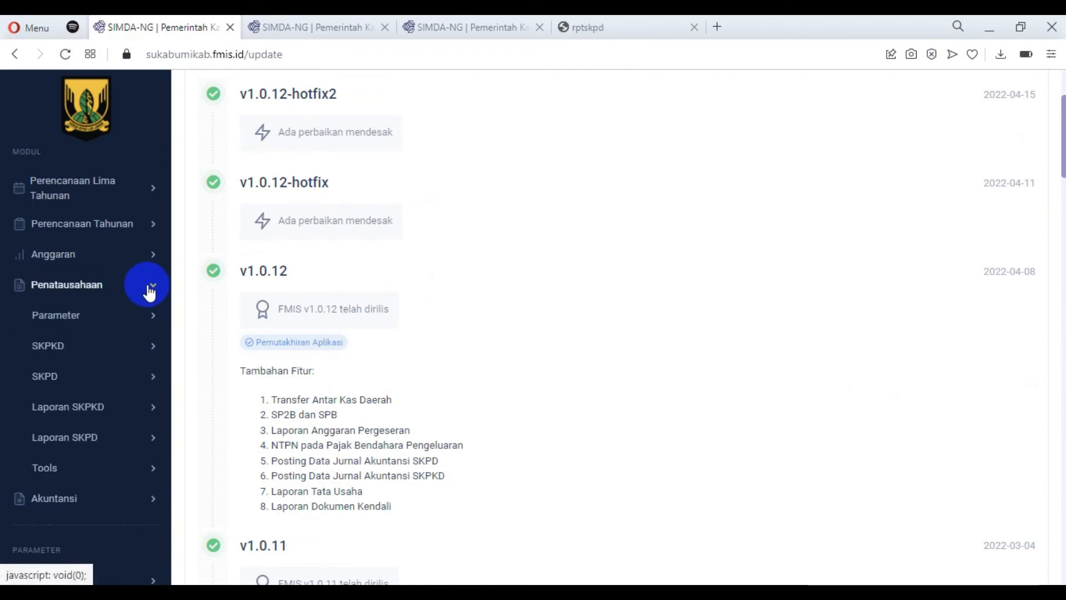
left_click(153, 347)
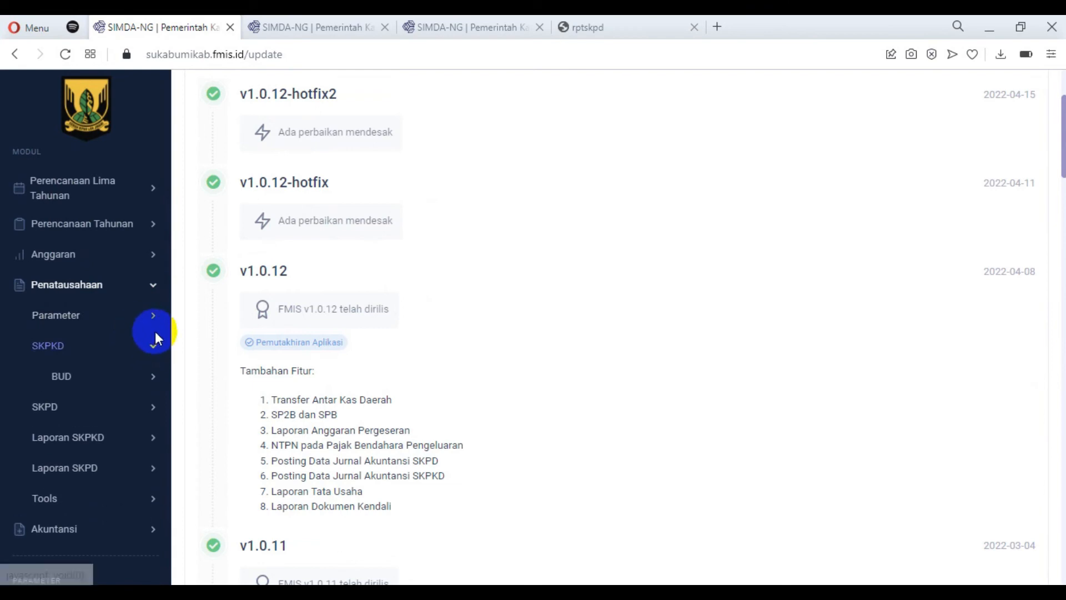
left_click(151, 346)
left_click(150, 382)
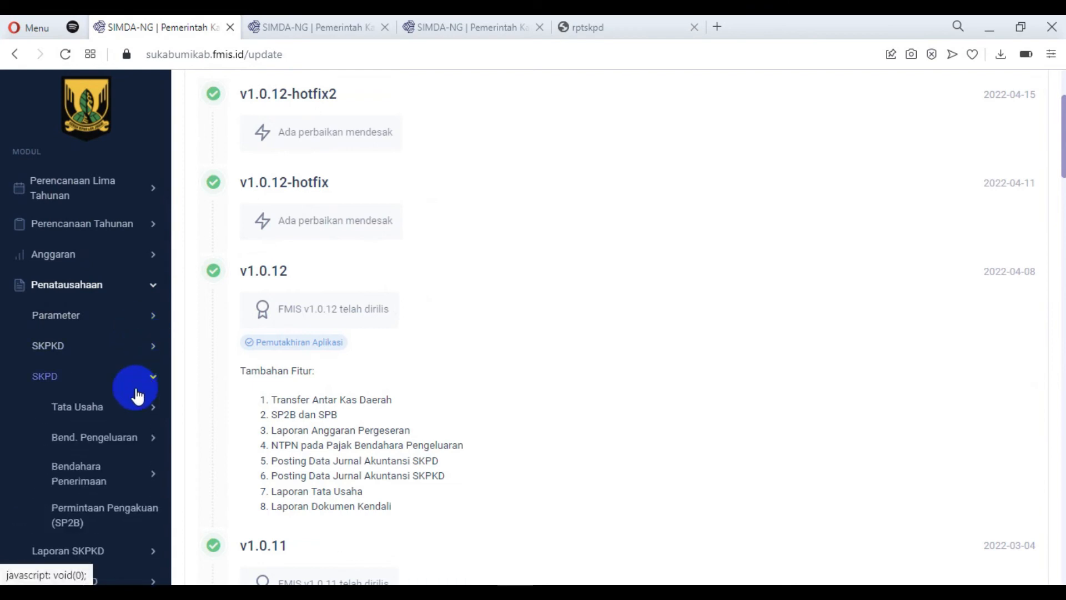
left_click(111, 418)
left_click(101, 471)
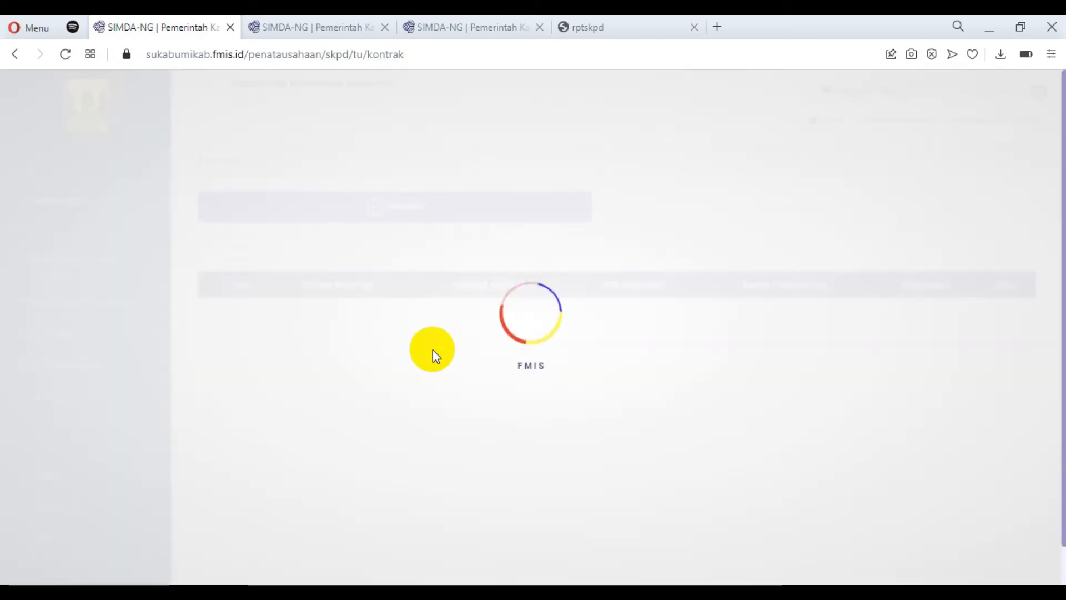
scroll(514, 248, "down", 1)
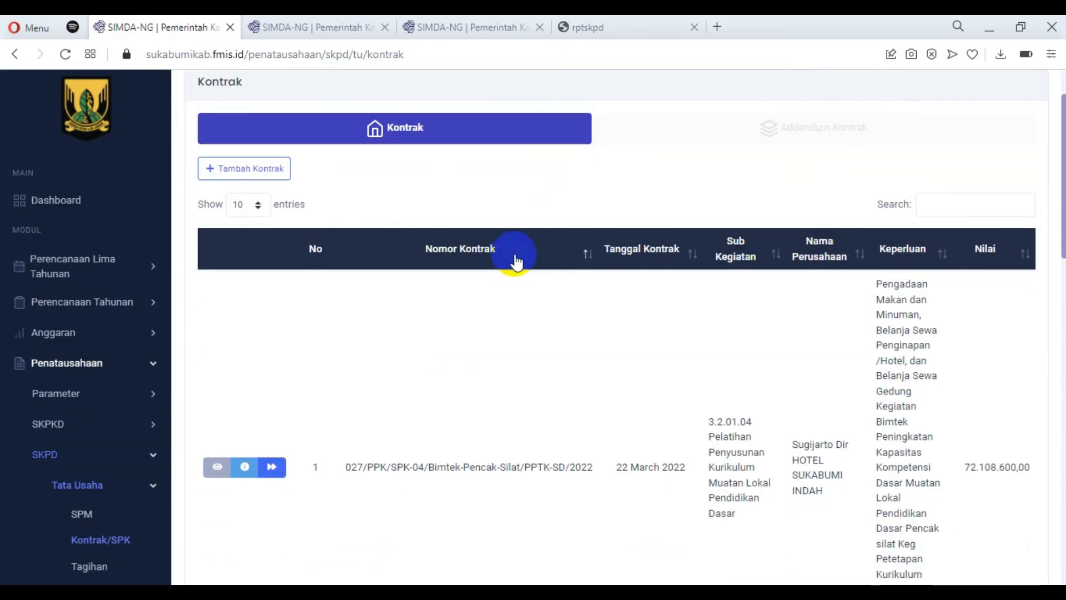
Open the Tambah Kontrak form, examine its fields including ID Kontrak LKPP, and cancel it without saving.
left_click(257, 169)
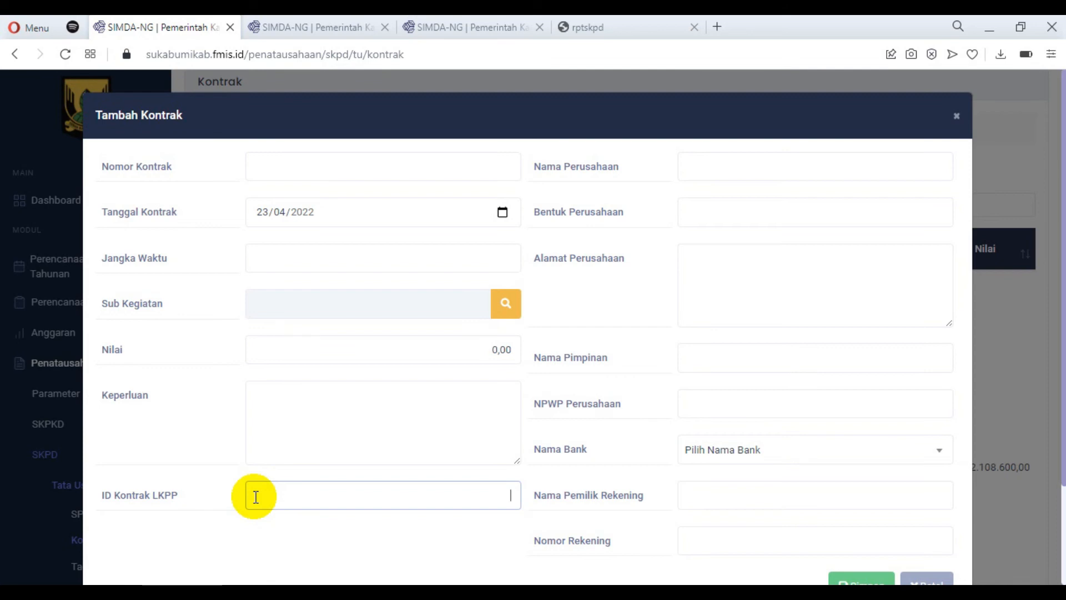
scroll(471, 366, "down", 3)
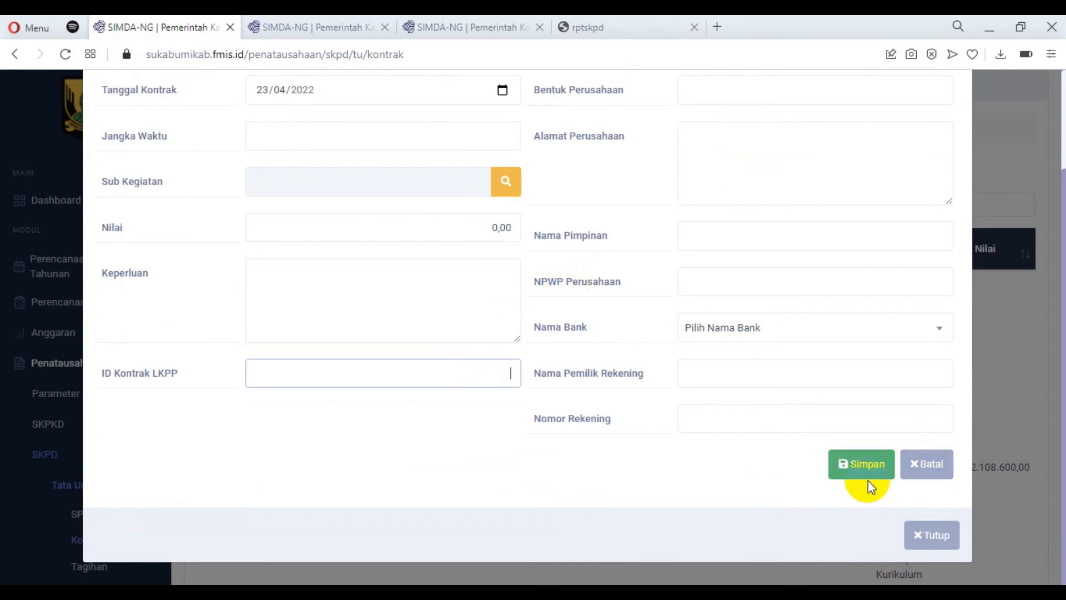
left_click(919, 469)
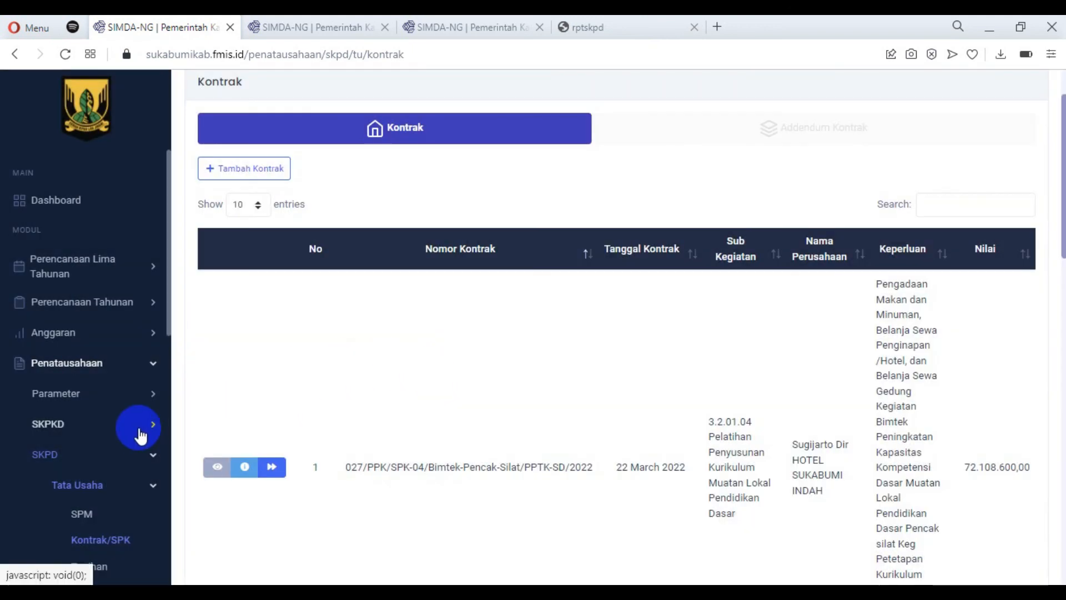
Open the Bukti GU page under Bend. Pengeluaran in the SKPD module.
scroll(141, 433, "down", 2)
scroll(140, 433, "down", 2)
left_click(154, 464)
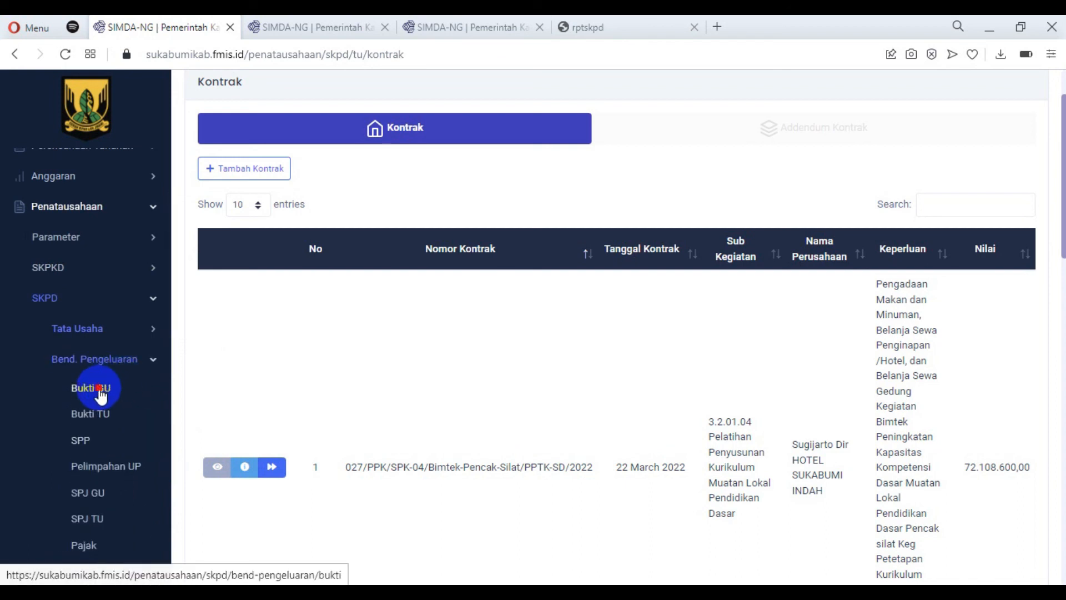
left_click(99, 389)
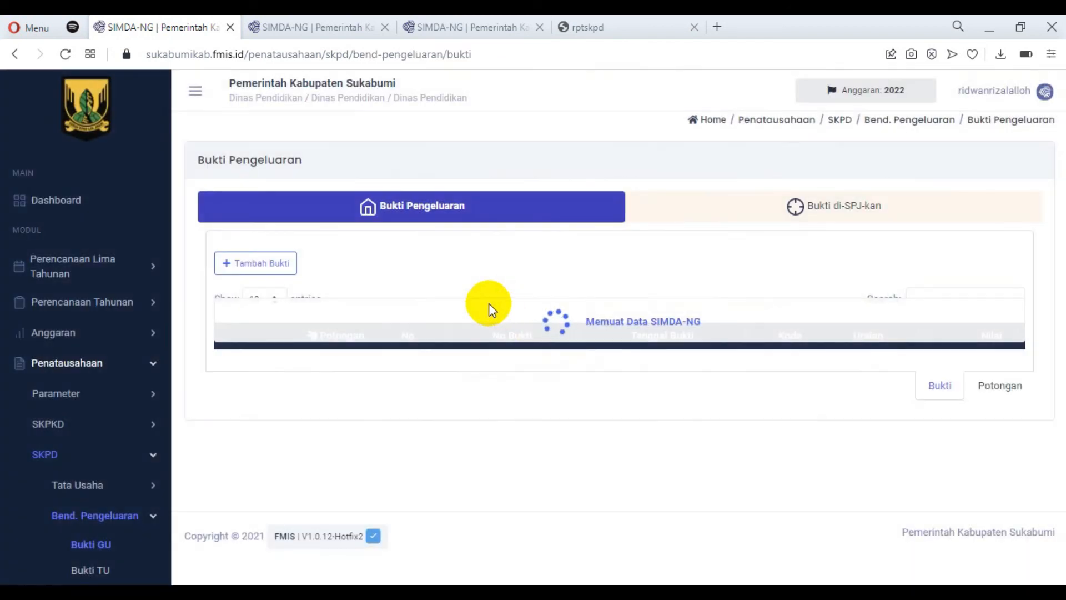
Open the Tambah Bukti form, examine the TKDN percentage field, and close the form without saving.
left_click(275, 270)
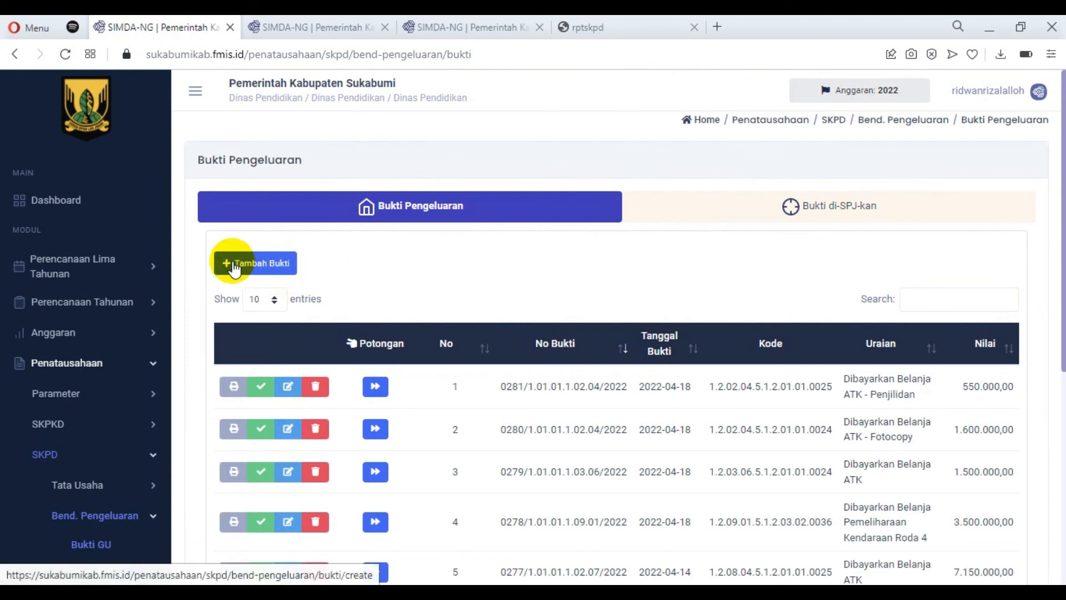
left_click(269, 264)
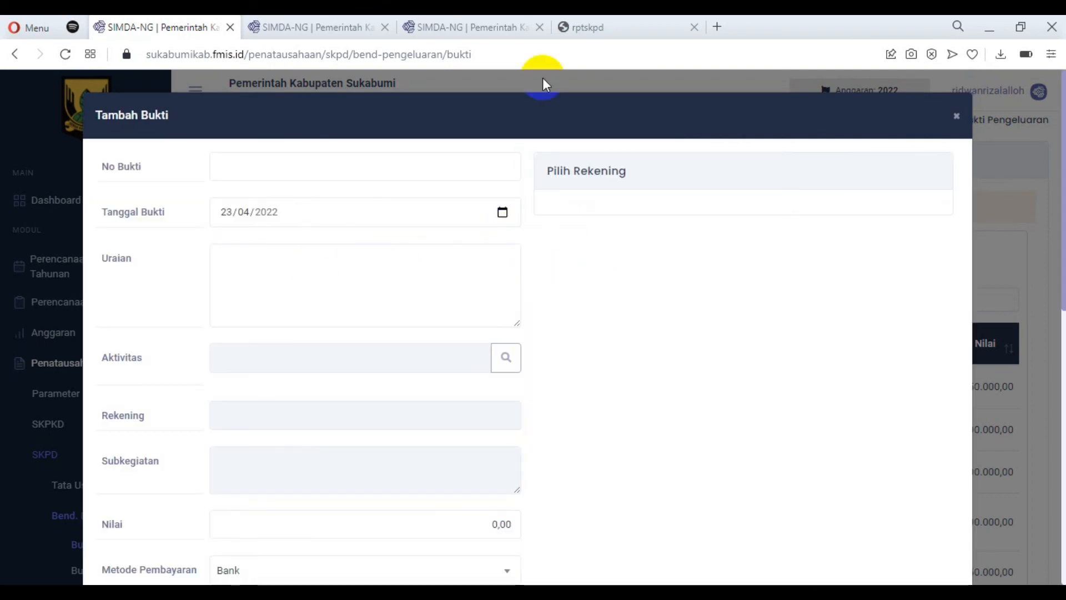
scroll(504, 293, "down", 3)
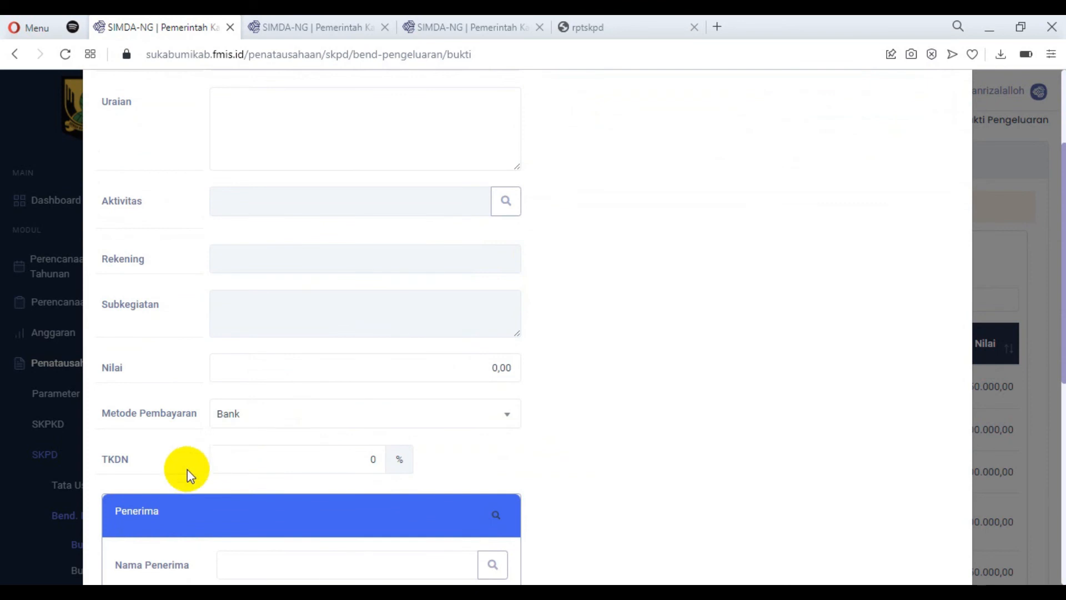
left_click(255, 461)
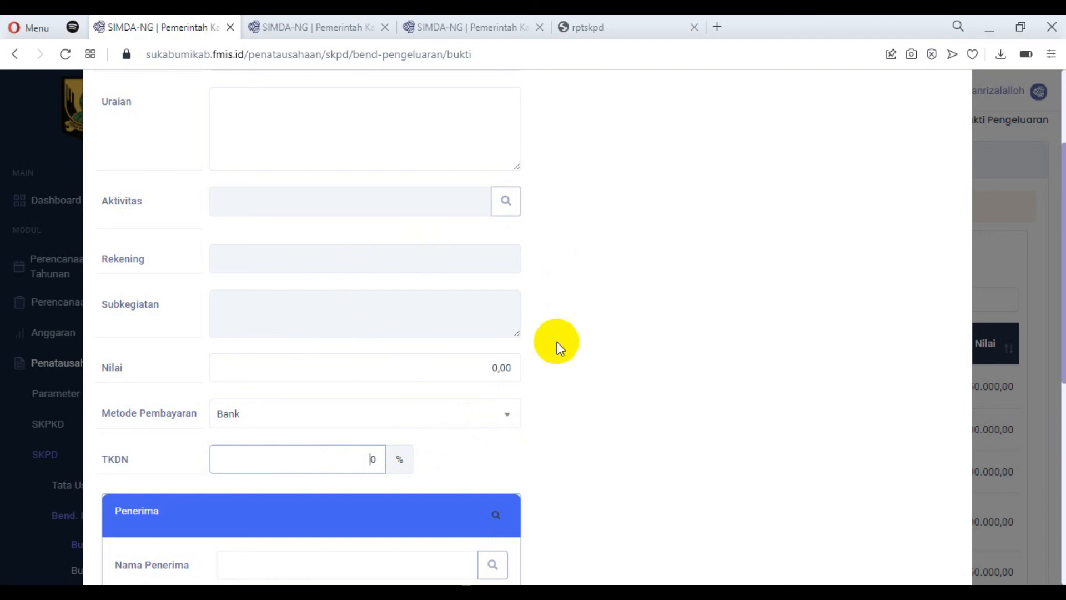
scroll(581, 347, "down", 2)
scroll(581, 348, "up", 5)
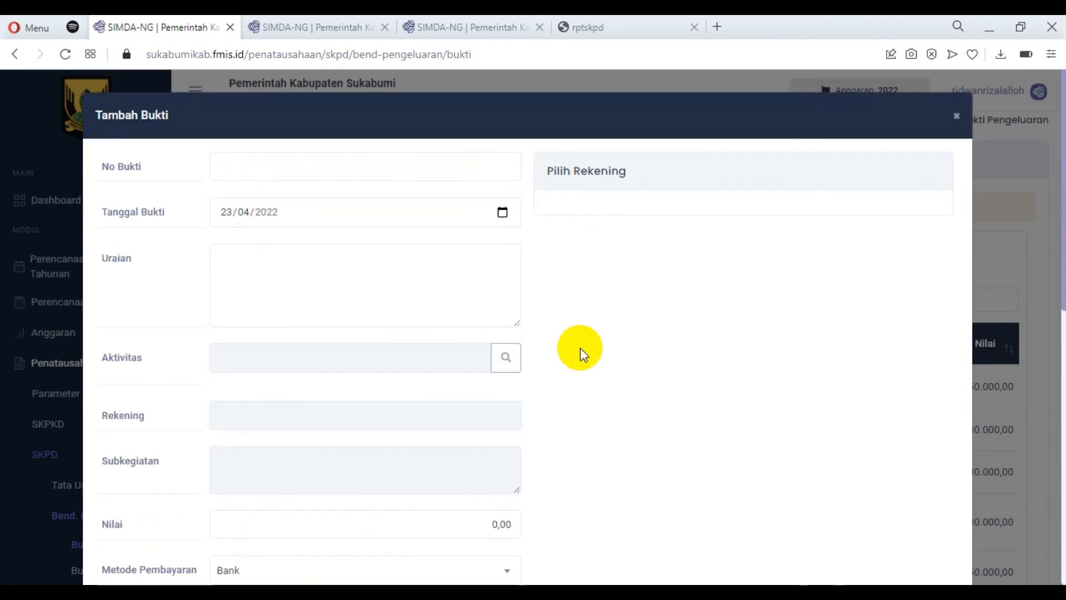
left_click(957, 117)
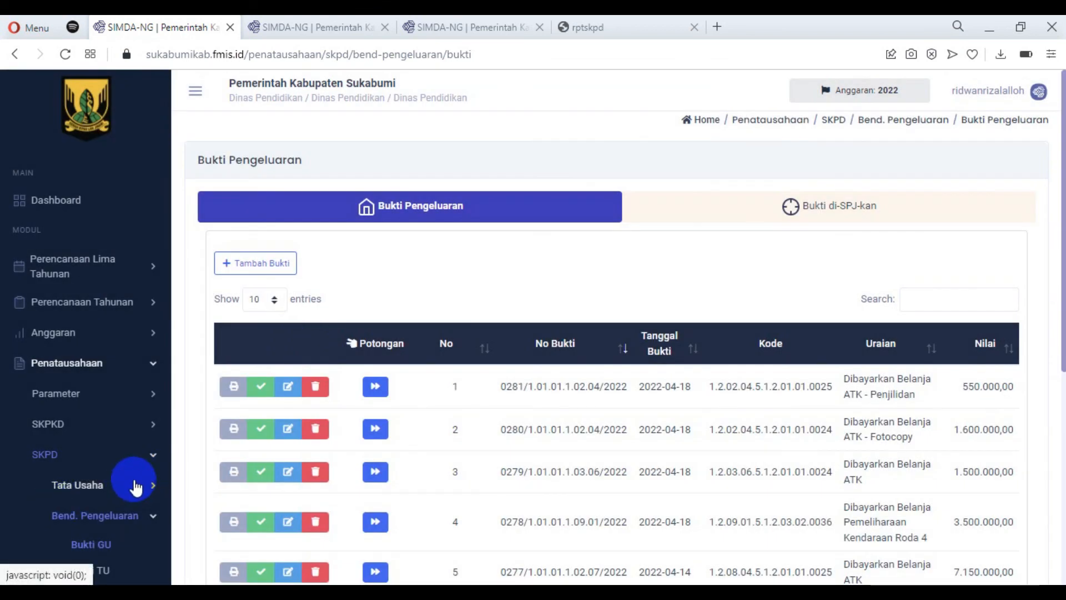
Open the Tagihan page under Tata Usaha in the SKPD module.
scroll(136, 487, "down", 3)
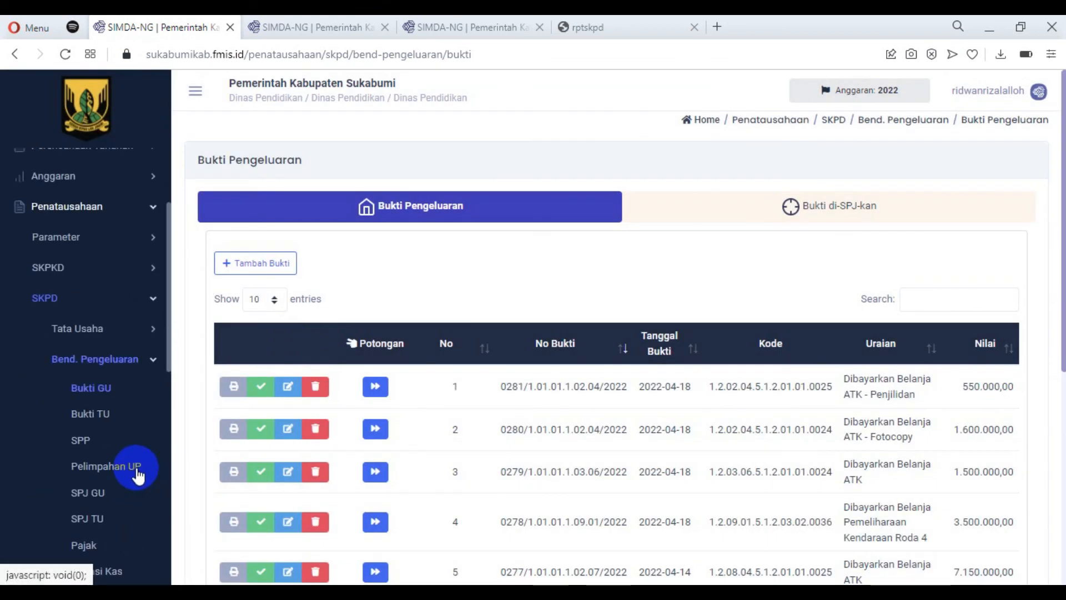
left_click(154, 365)
left_click(150, 332)
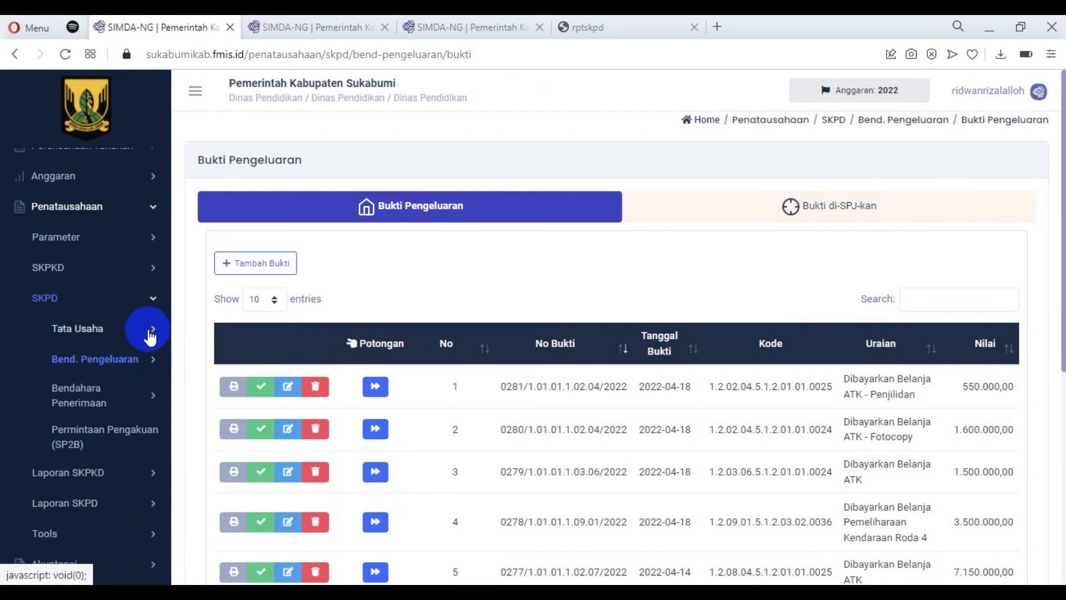
left_click(89, 410)
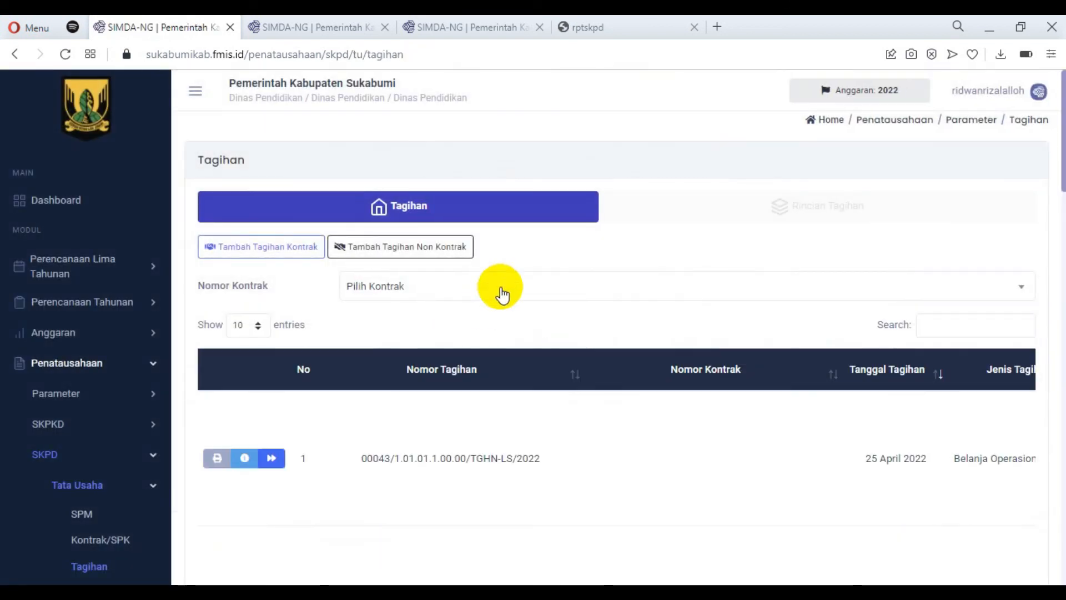
Open the Tambah Tagihan Non Kontrak form, examine the TKDN and ID RUP fields, and cancel it without saving.
left_click(422, 257)
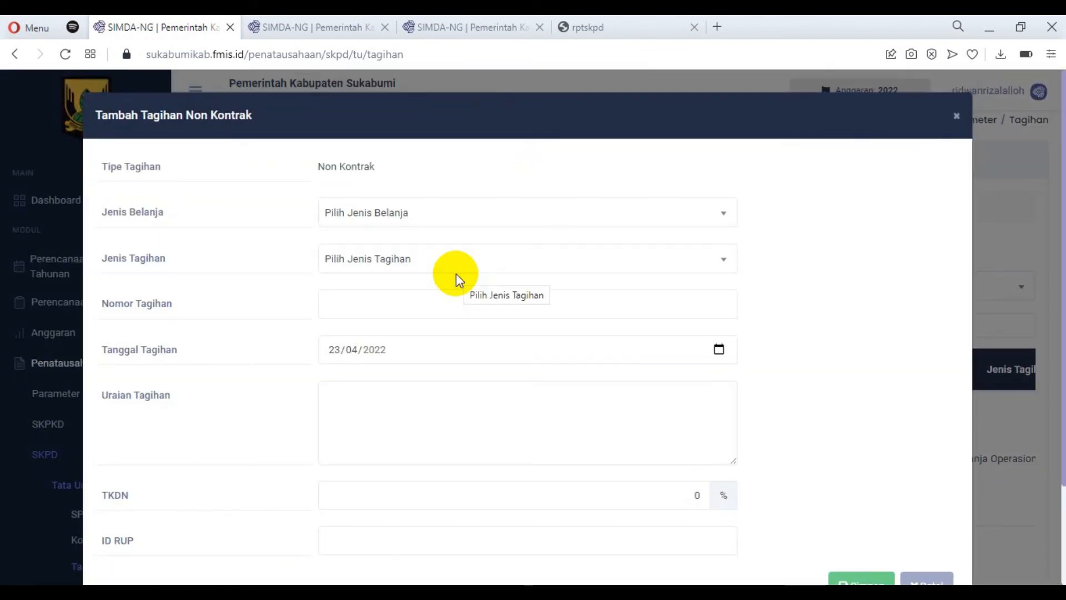
scroll(466, 278, "down", 2)
left_click(364, 373)
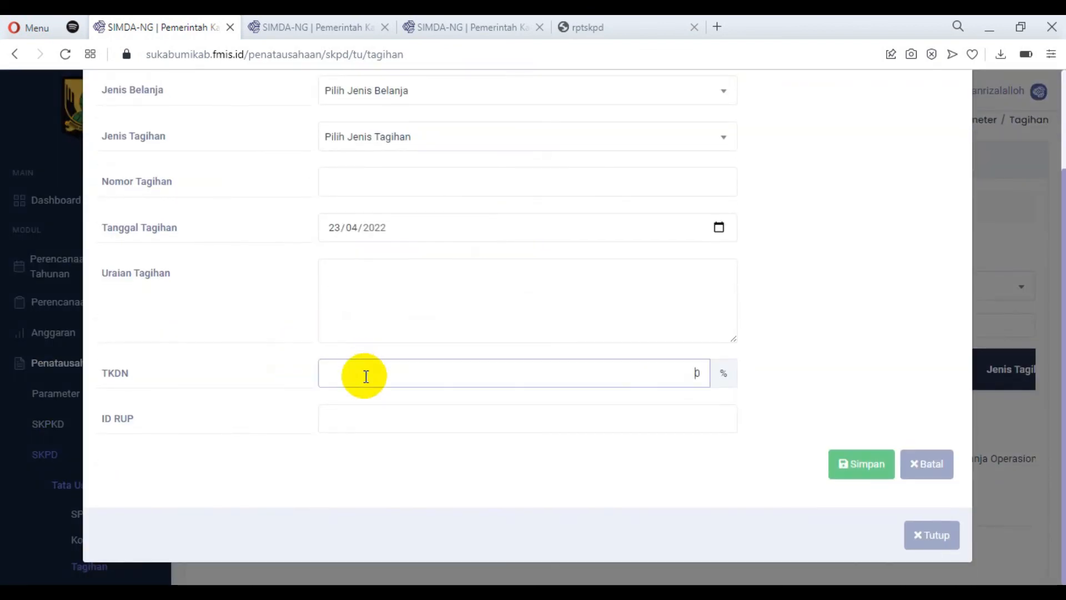
left_click(332, 415)
left_click(376, 371)
left_click(373, 420)
left_click(376, 373)
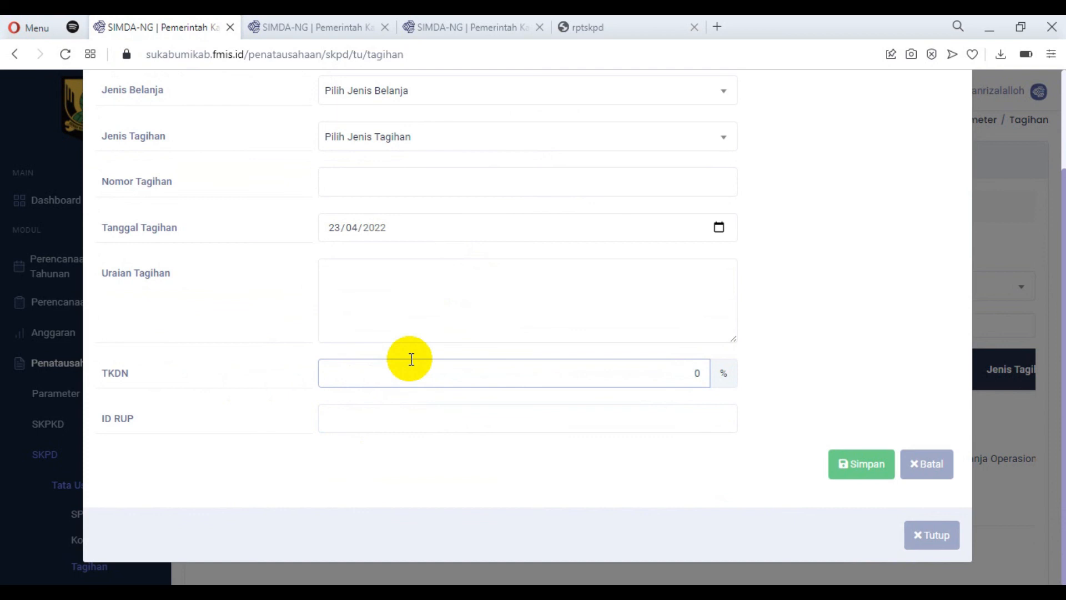
left_click_drag(704, 376, 443, 369)
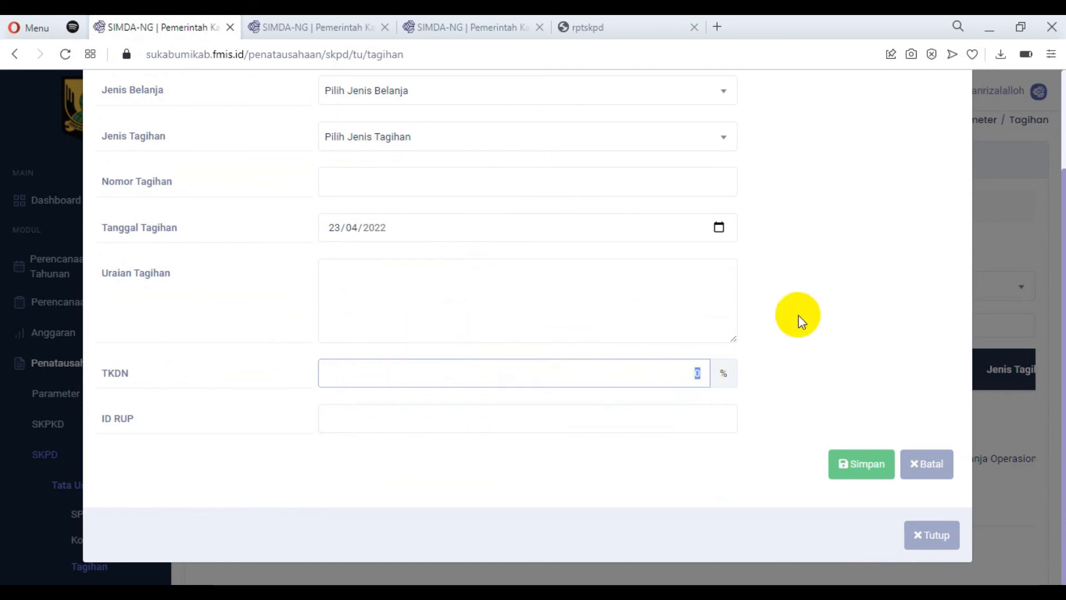
left_click(925, 472)
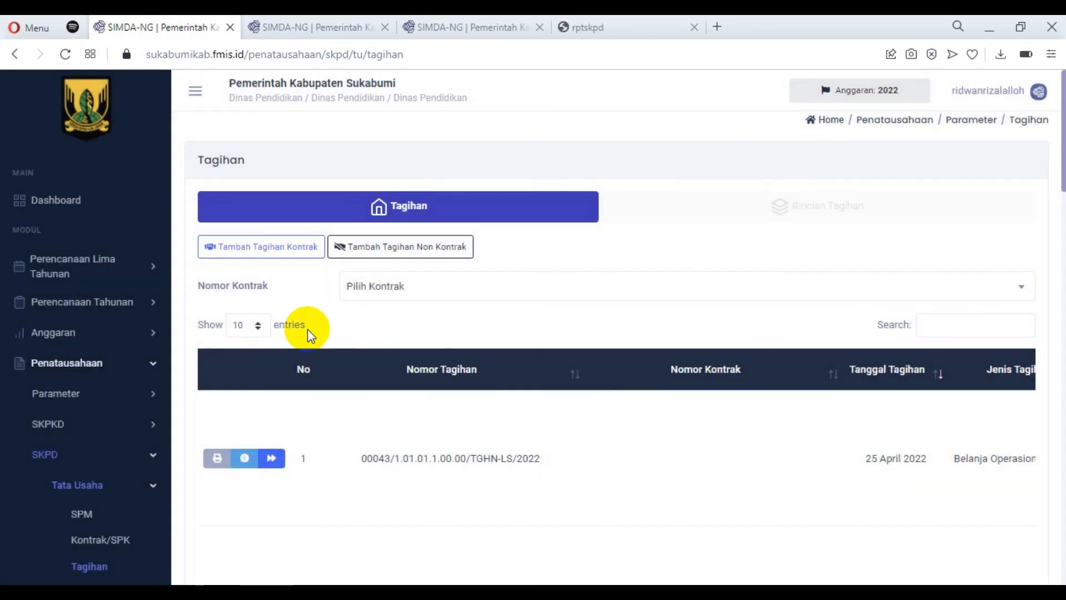
Return to the Laporan Tata Usaha page, collapse the Laporan SKPD group and open the signed-in account's Profile.
left_click(620, 25)
left_click(481, 29)
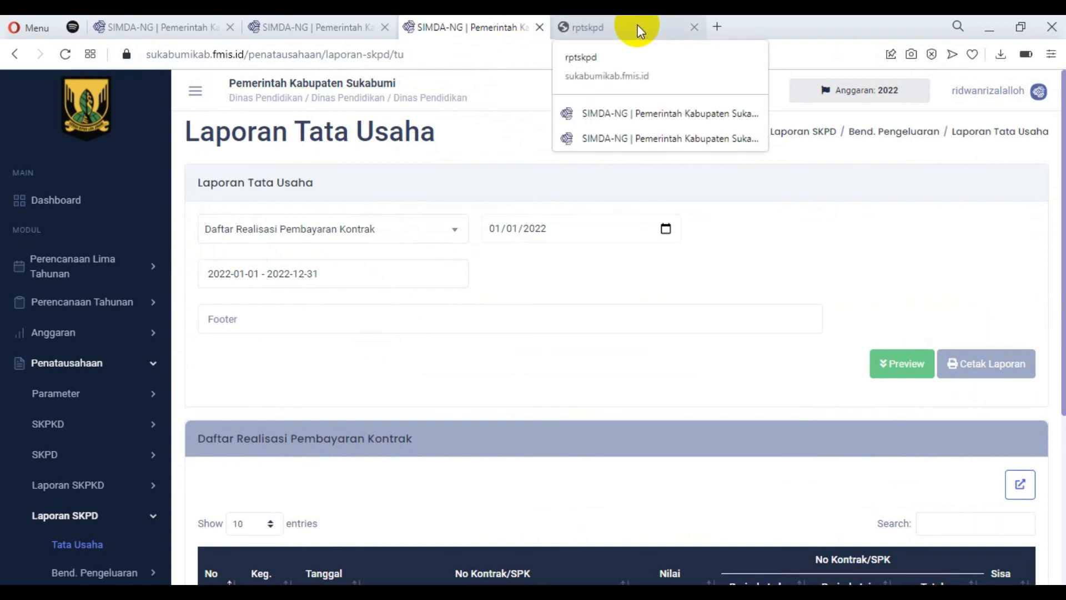
left_click(71, 519)
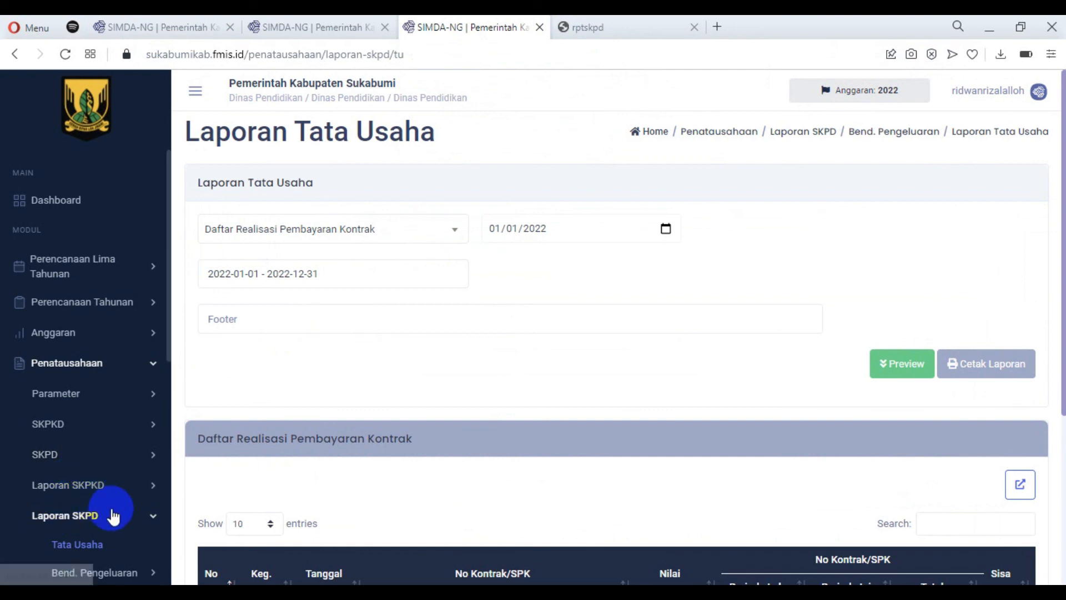
left_click(155, 521)
scroll(150, 458, "down", 2)
scroll(150, 458, "down", 4)
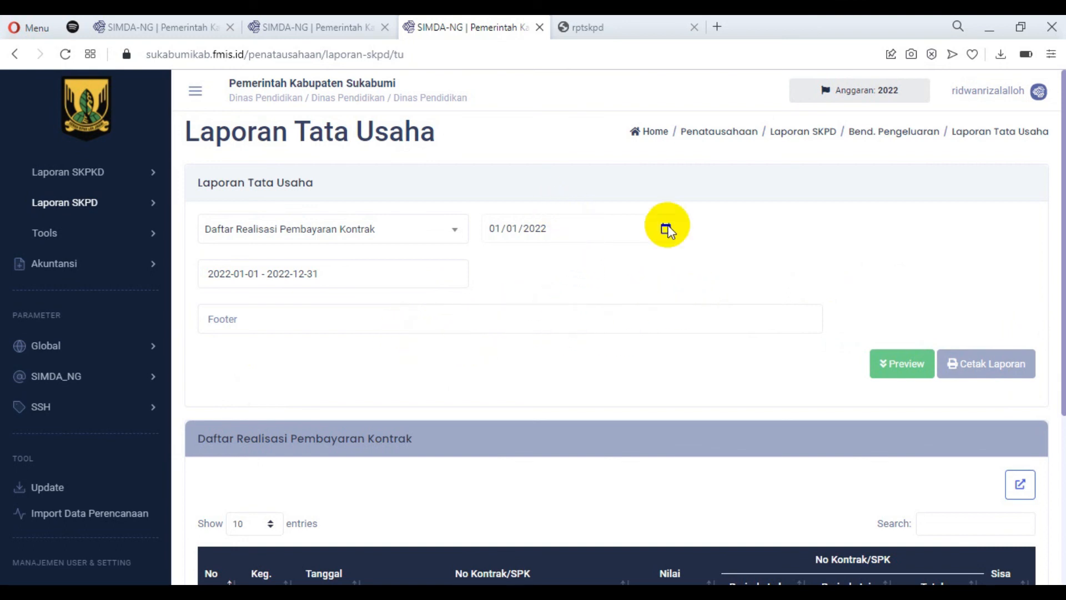
left_click(1038, 92)
left_click(984, 183)
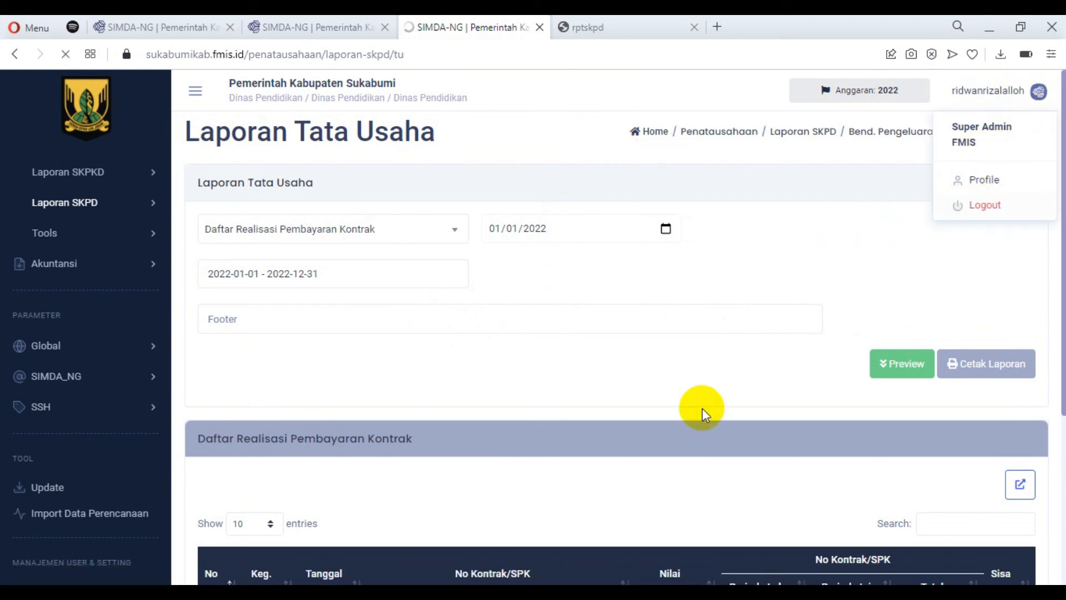